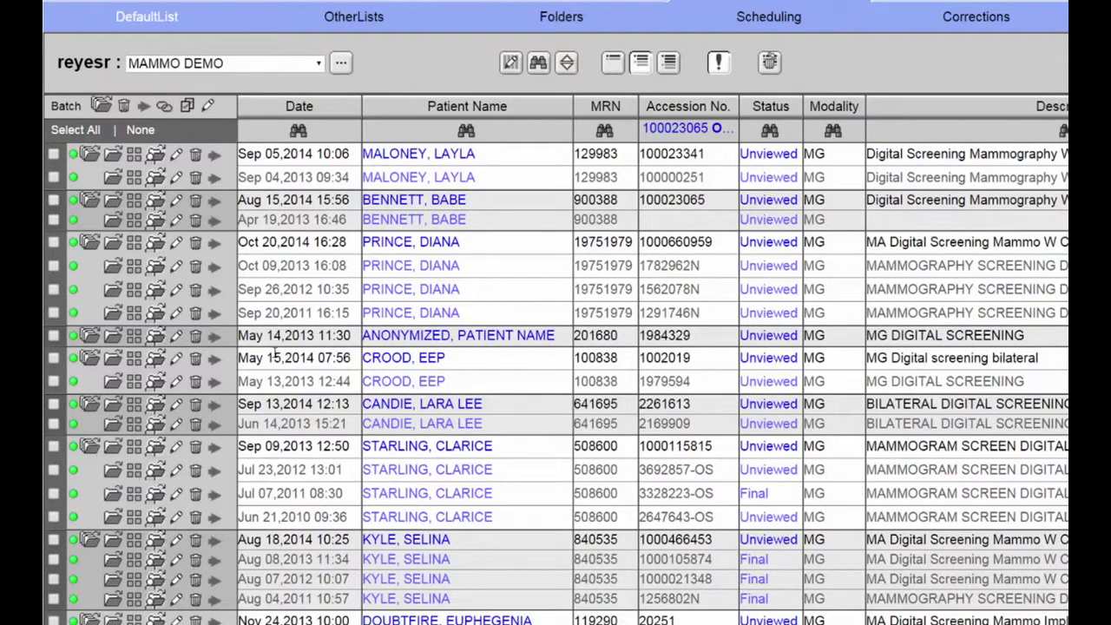
Step: Hide the prior studies in the worklist, list the relevant cases for the Sep 09, 2013 12:50 mammogram's patient, and select them all for viewing
left_click(613, 64)
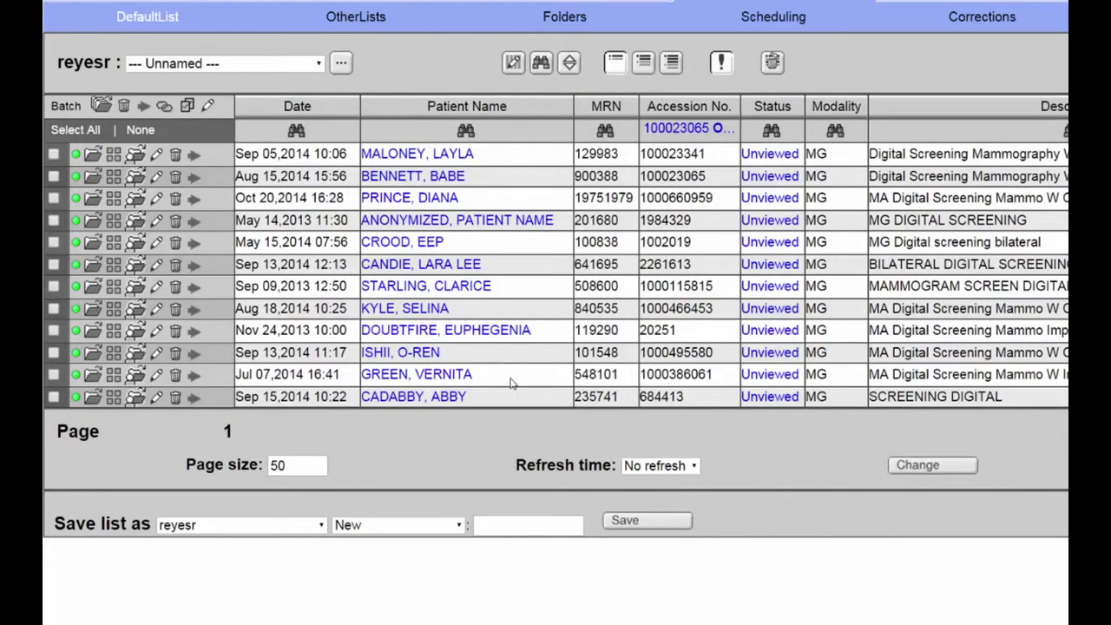
left_click(471, 289)
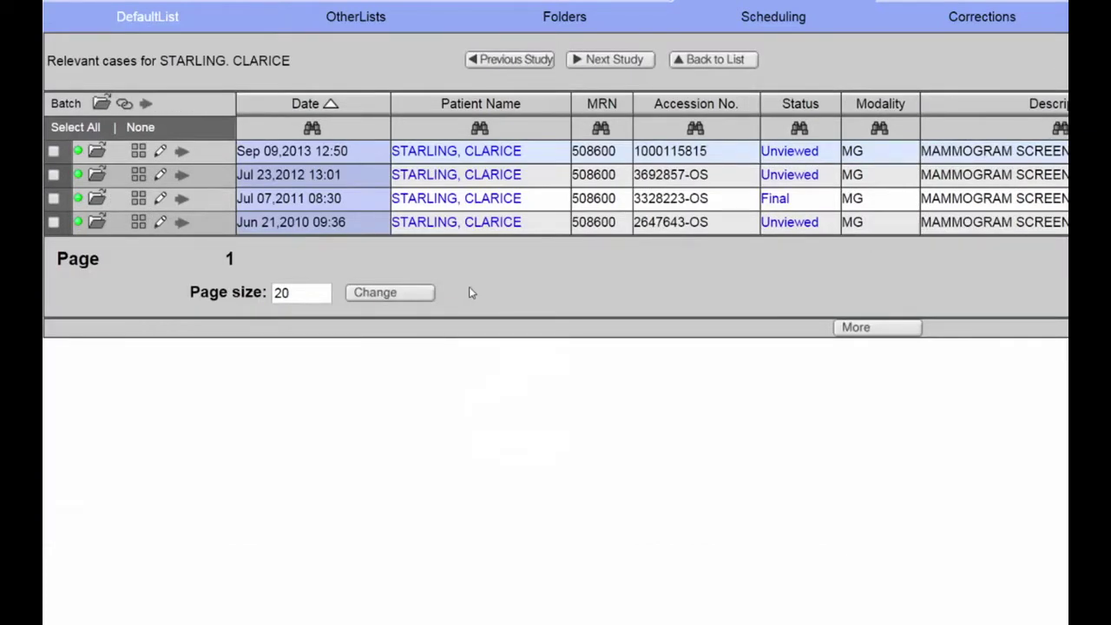
left_click(54, 153)
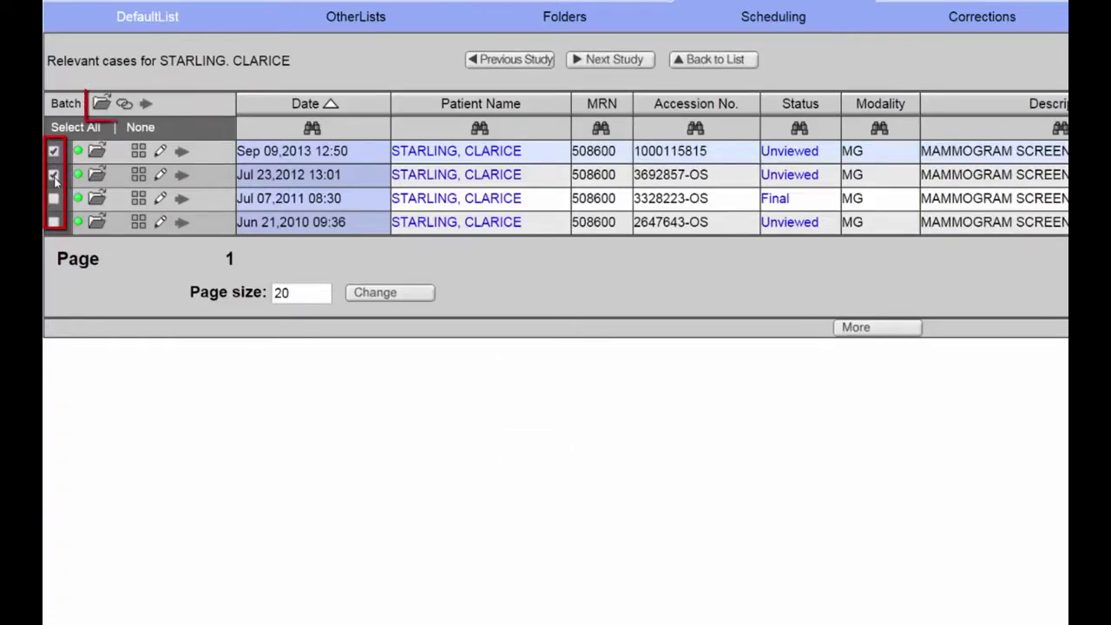
left_click(75, 126)
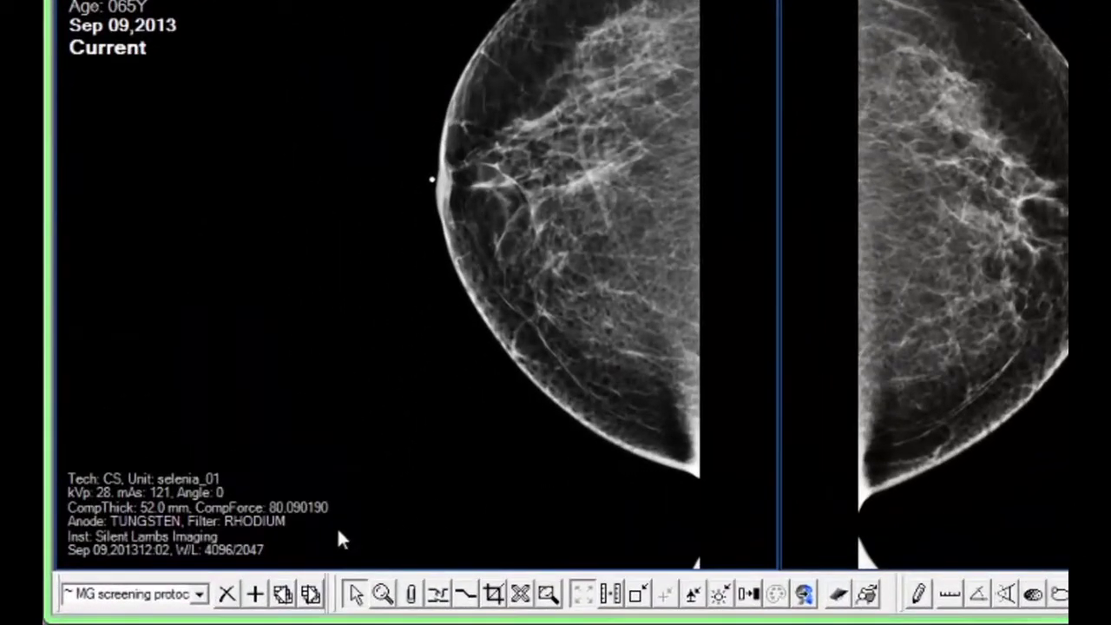
Step: Apply the MG screening protocol as the hanging protocol for the opened mammograms
left_click(199, 594)
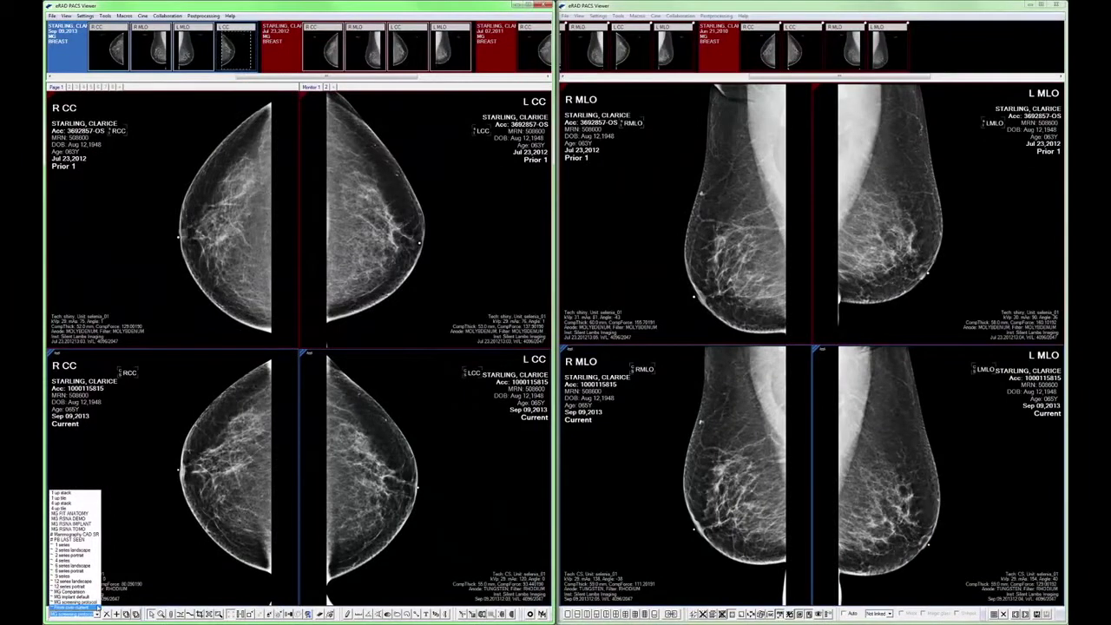
left_click(73, 605)
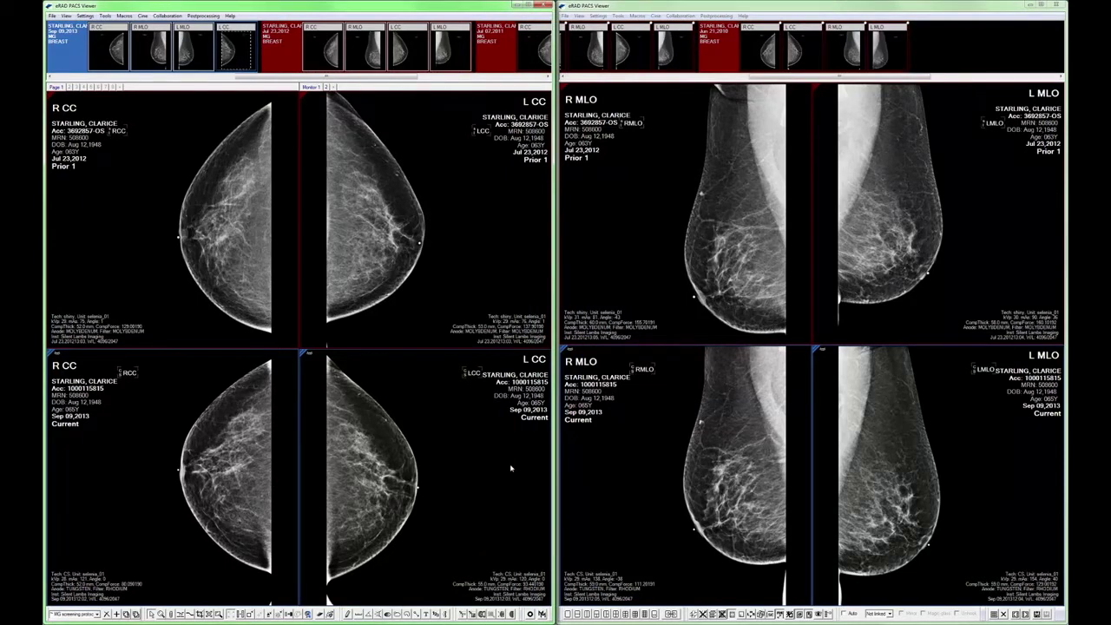
Step: Cycle the upper comparison frames through Prior 1, Prior 2 and Prior 3 against the current study, ending on Prior 1
key("Page_Down")
key("Page_Down")
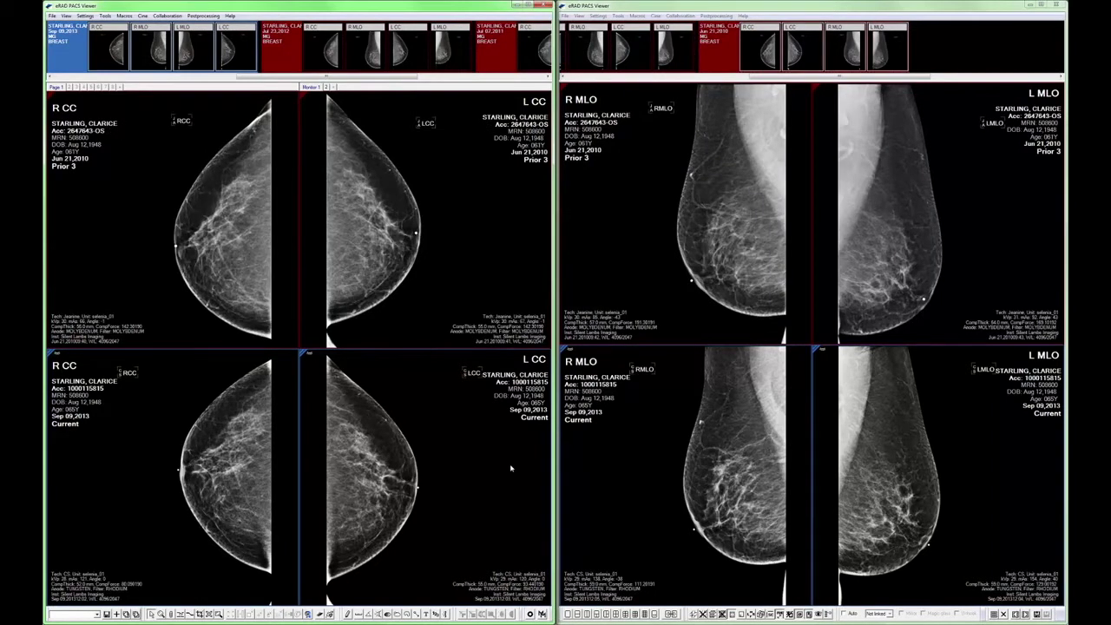
key("Page_Down")
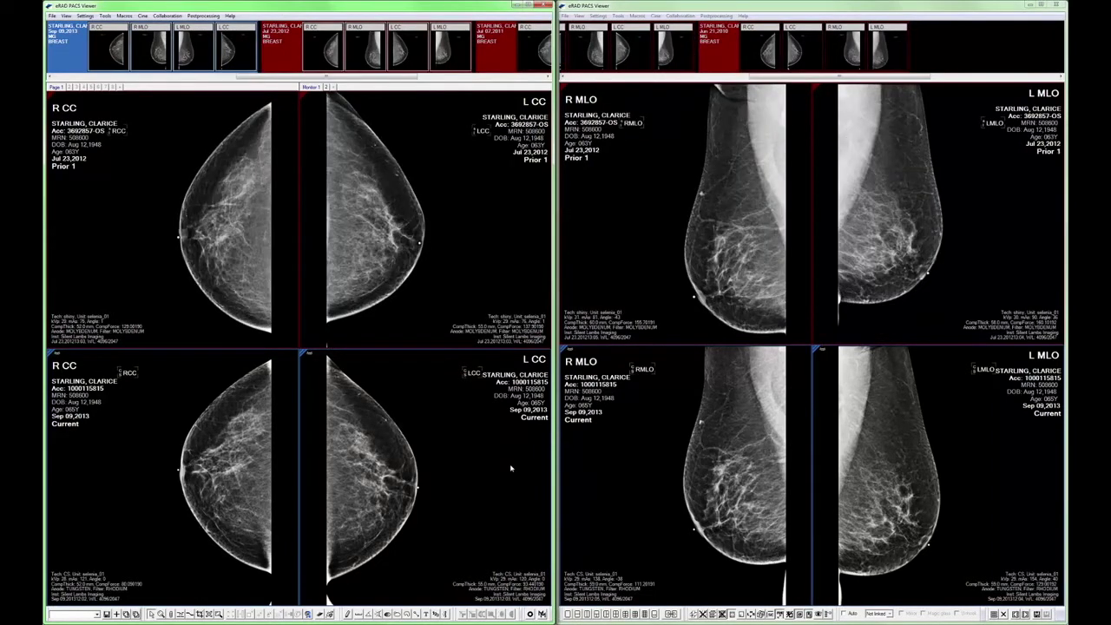
key("ctrl+Page_Down")
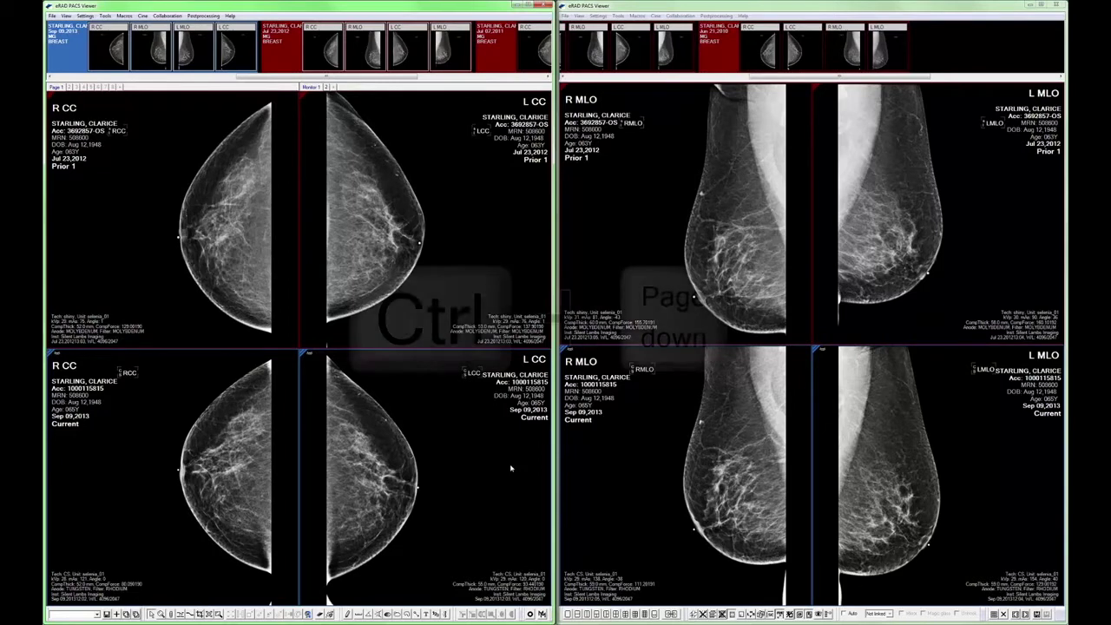
key("ctrl+Page_Up")
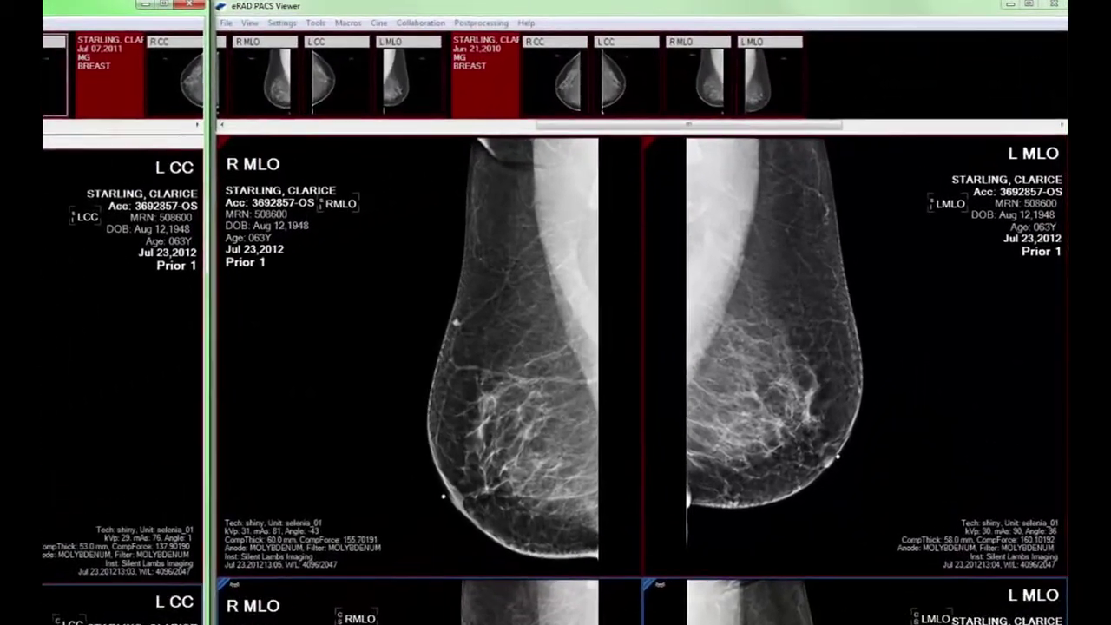
key("Page_Down")
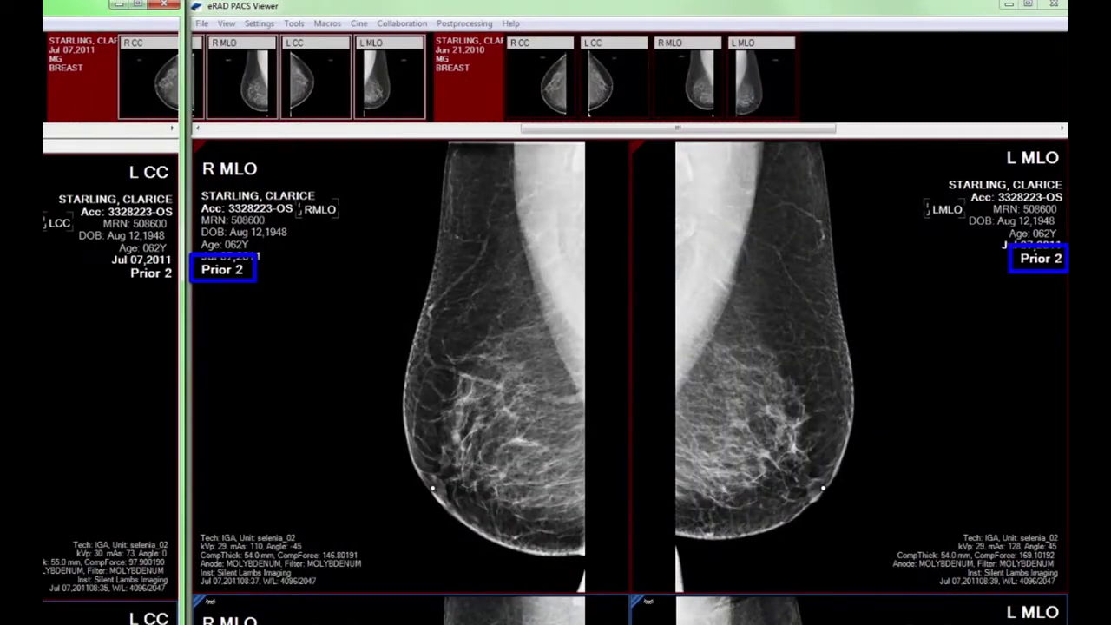
key("Page_Down")
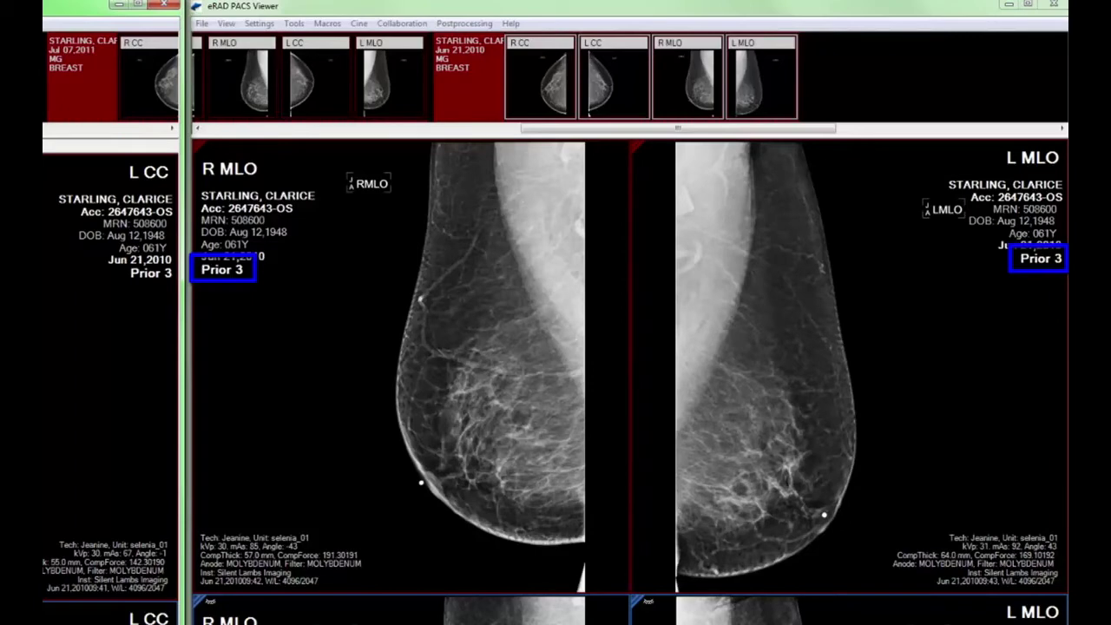
key("Page_Down")
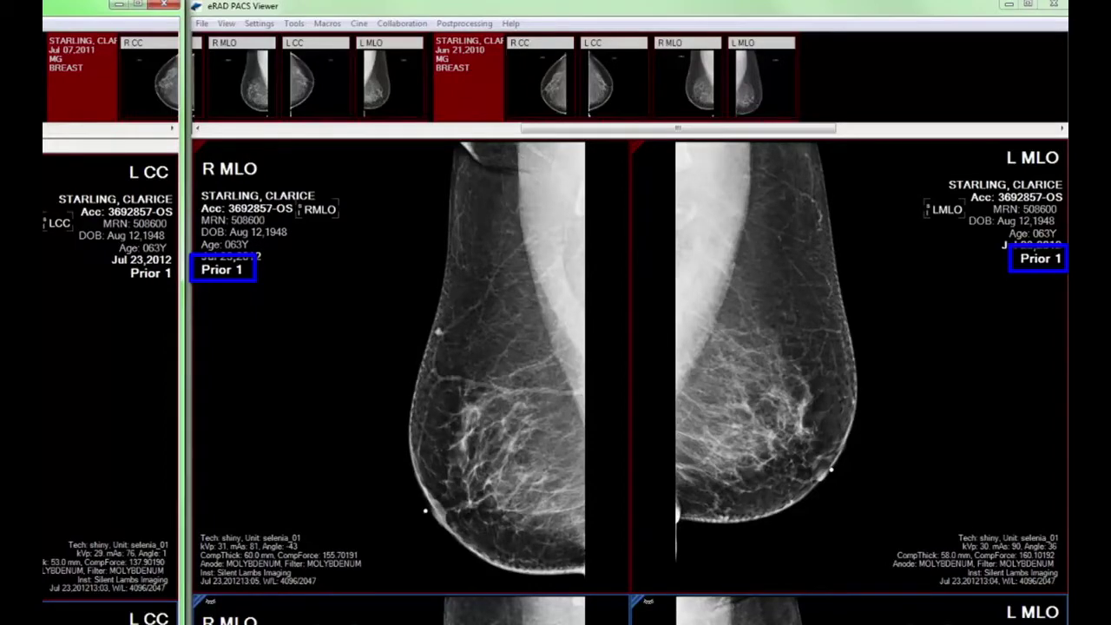
key("Page_Down")
key("Page_Down")
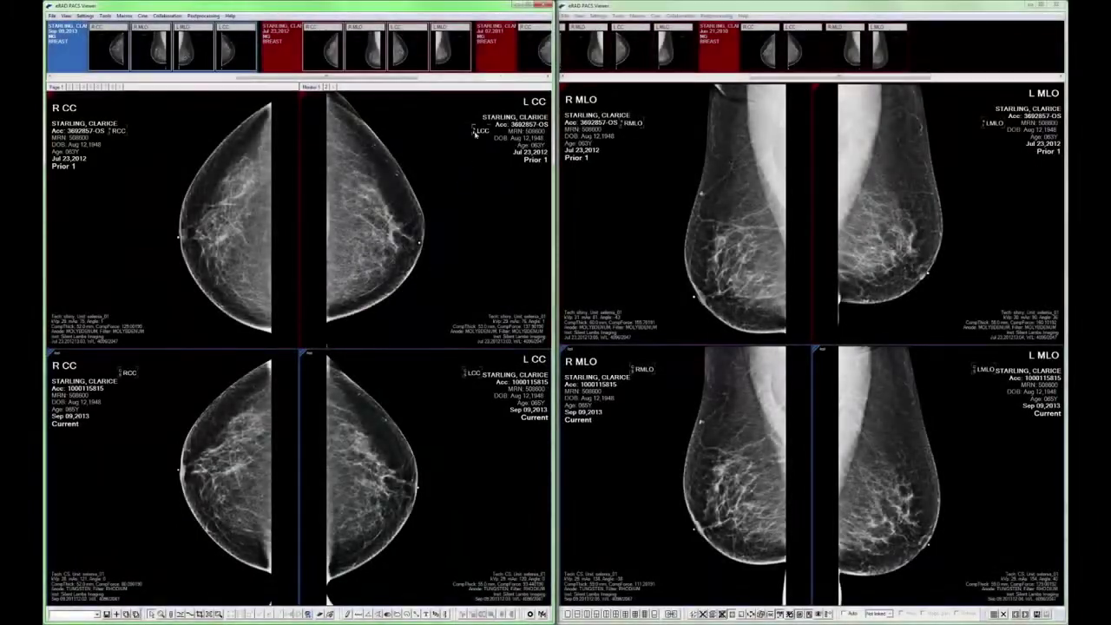
key("Page_Down")
Step: Replace individual images in the upper comparison frames with images from other prior studies
left_click_drag(717, 62, 616, 187)
left_click_drag(294, 74, 249, 184)
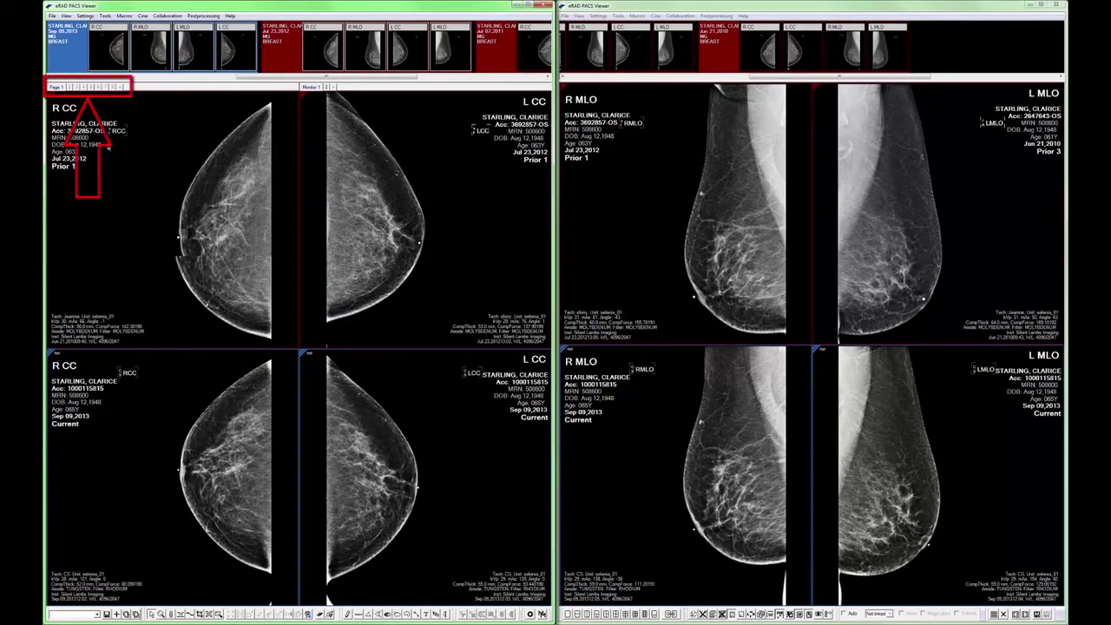
Step: Switch back and forth between pages 1 and 2 of the hanging protocol, ending on page 2 with the current RCC and LCC
left_click(70, 88)
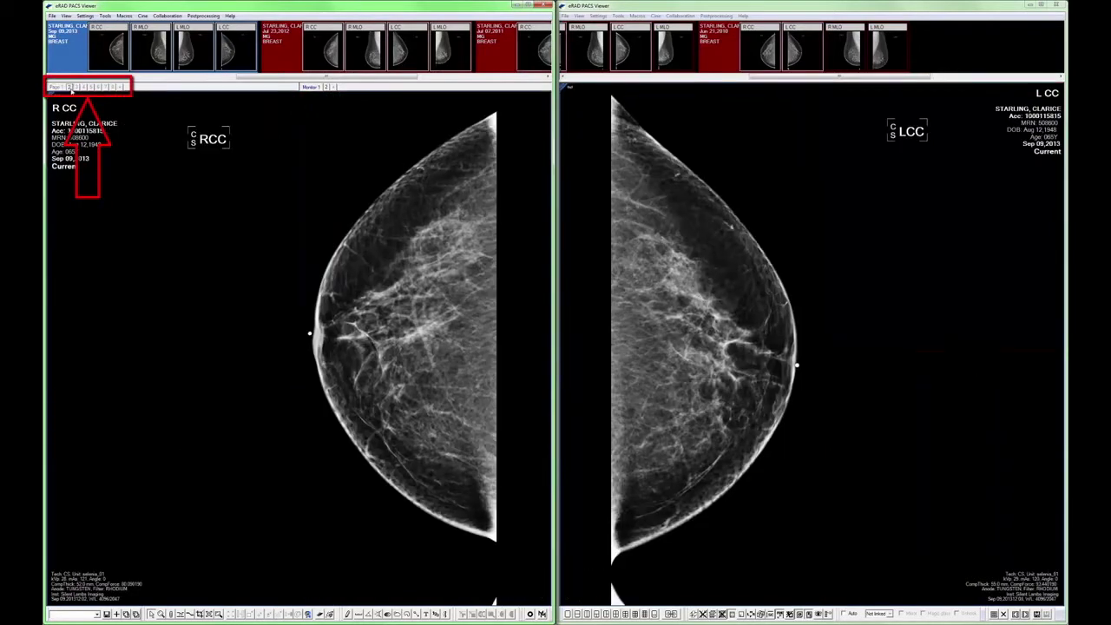
left_click(61, 88)
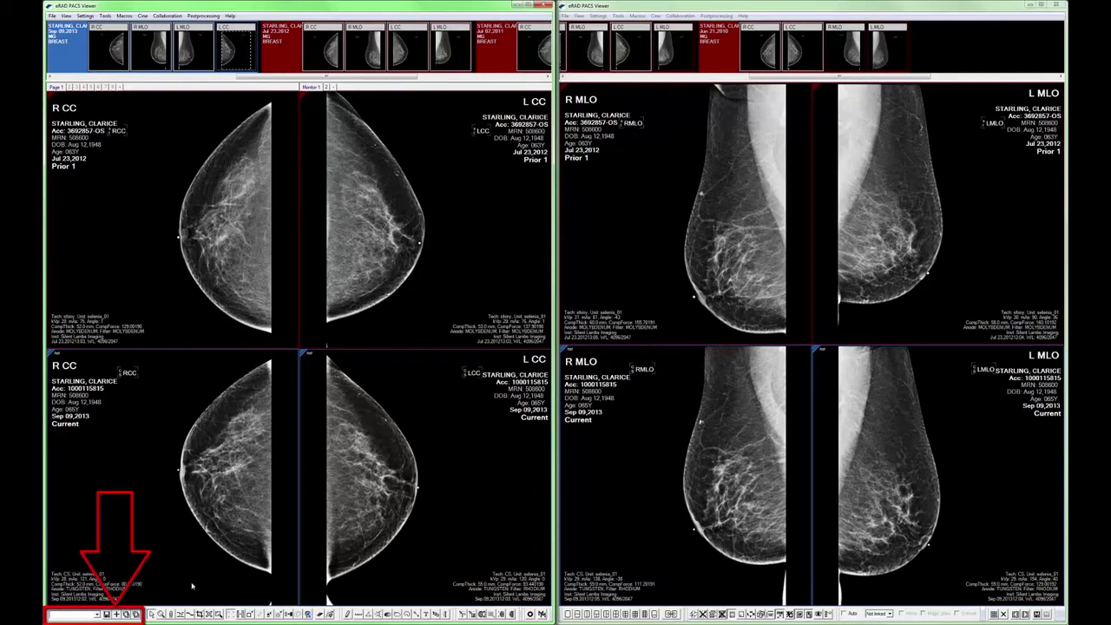
left_click(134, 613)
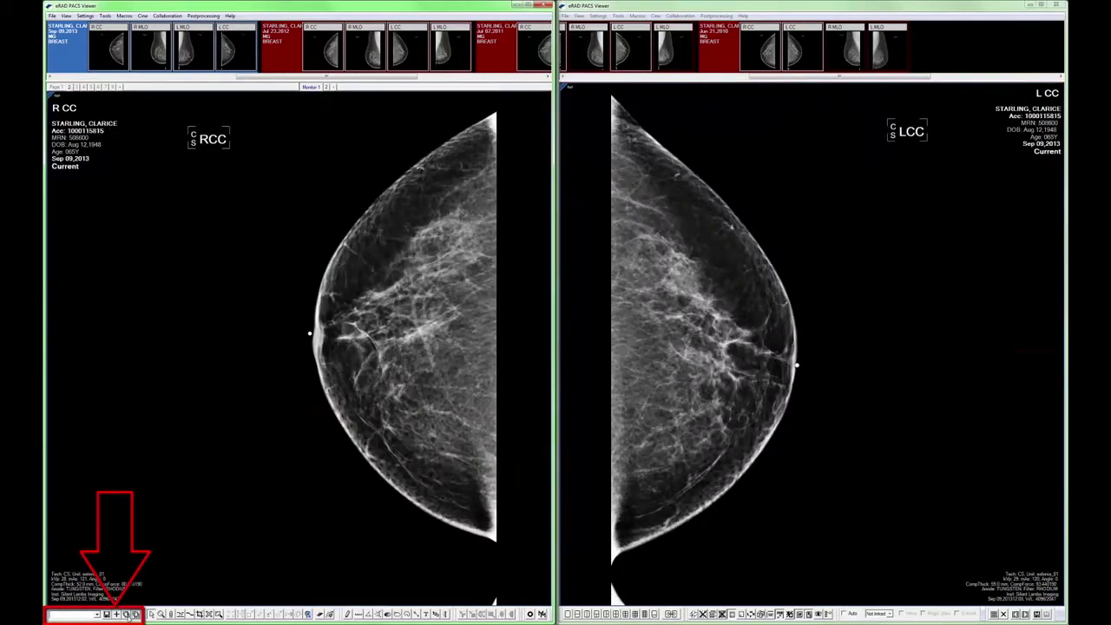
left_click(135, 614)
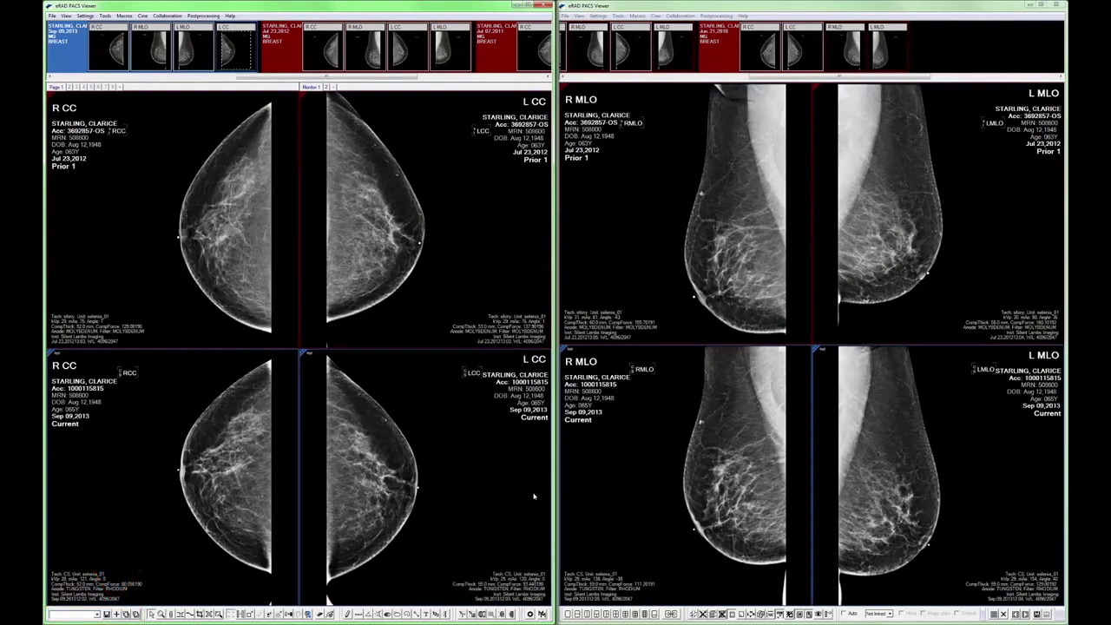
key("ctrl+Right")
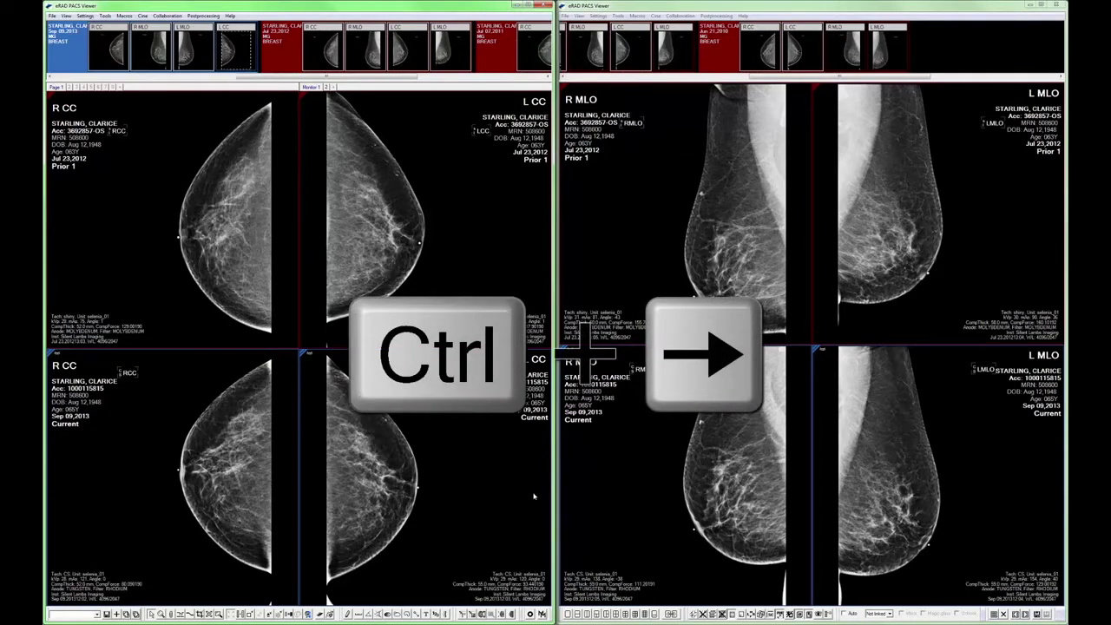
key("ctrl+Right")
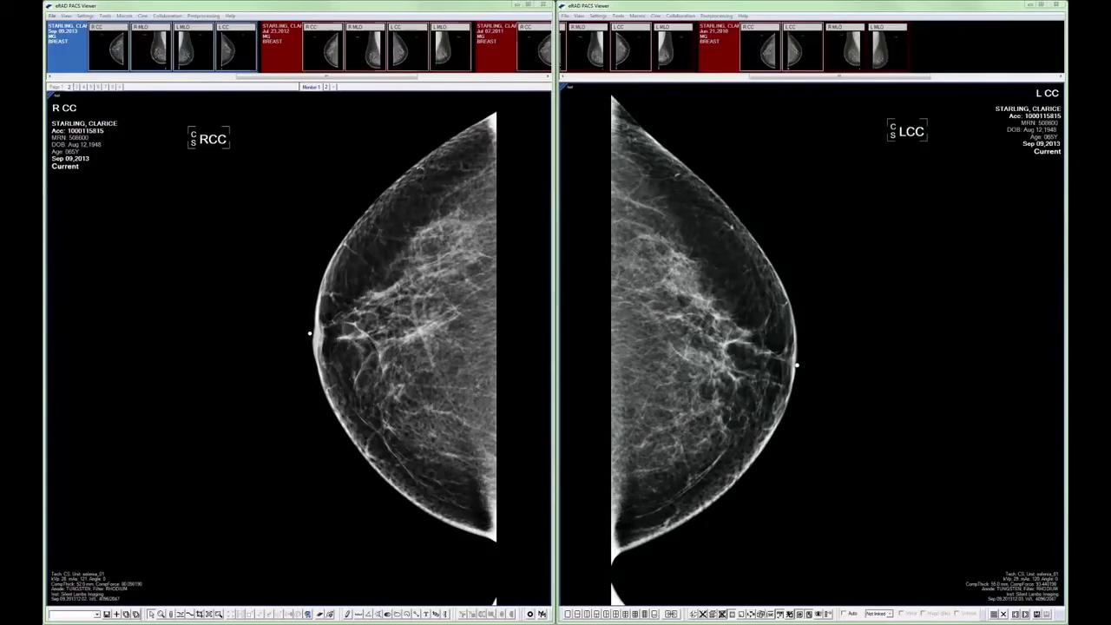
Step: Cycle the RCC series stack through Prior 1, Prior 2 and Prior 3, returning to the current image
key("space")
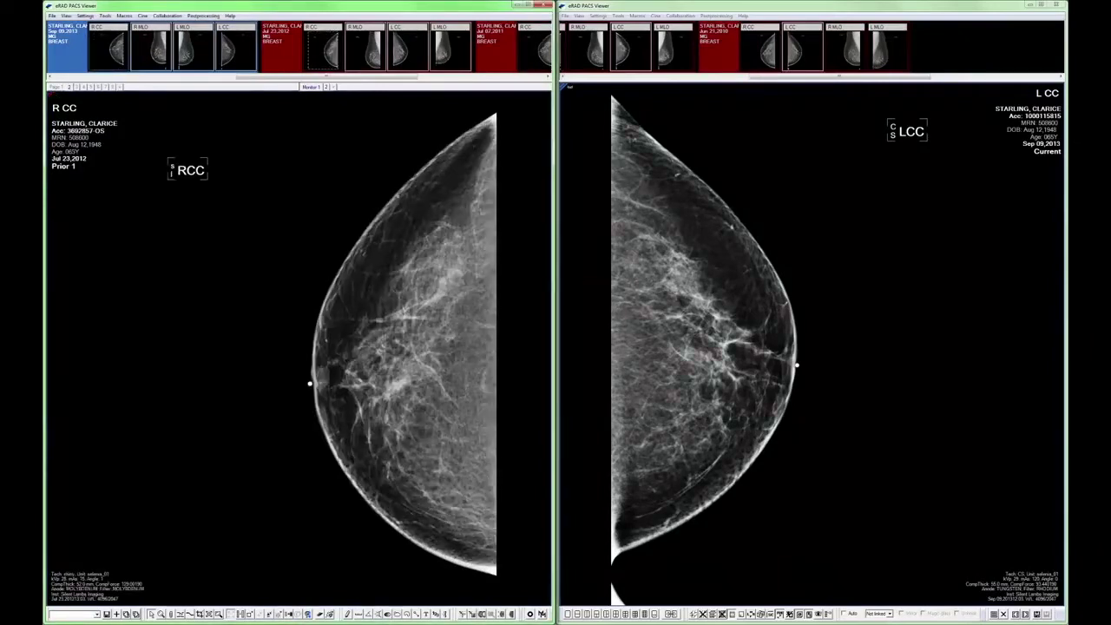
key("space")
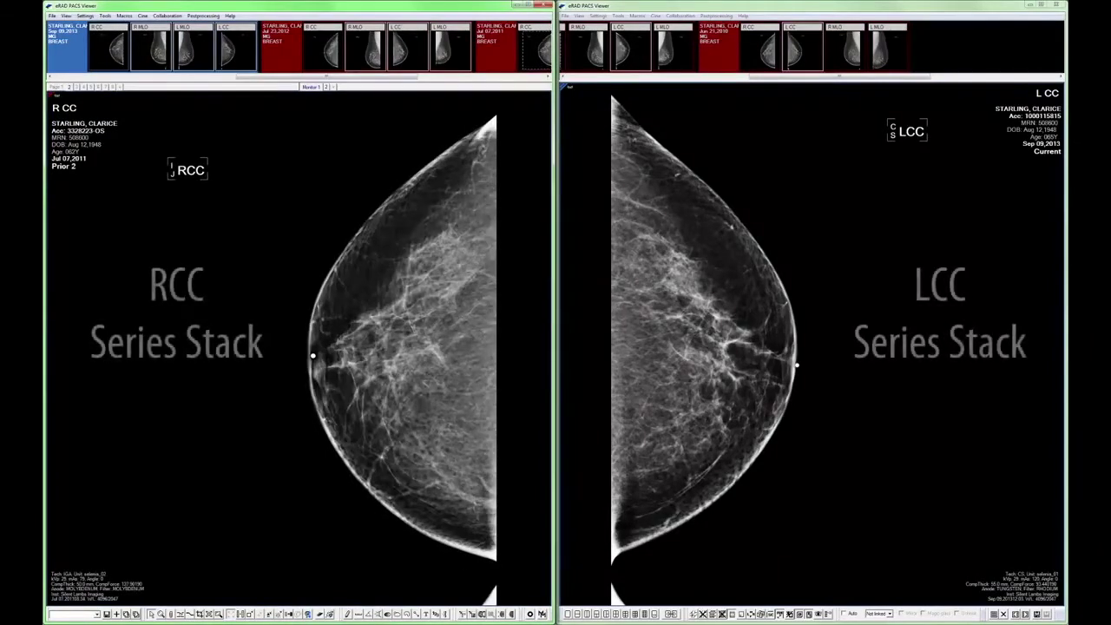
key("space")
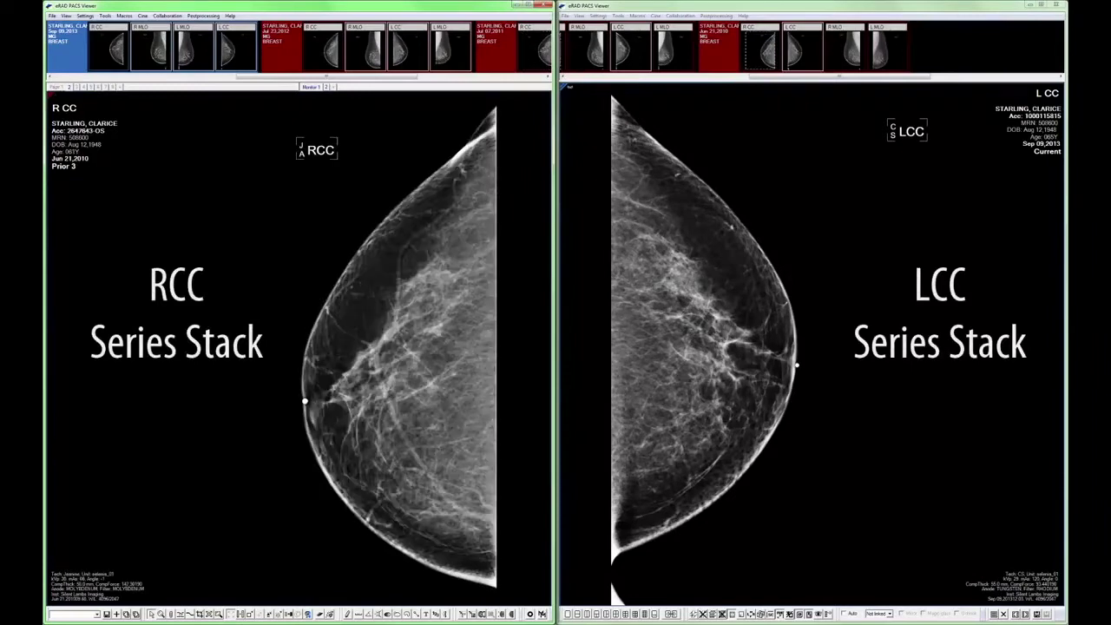
key("space")
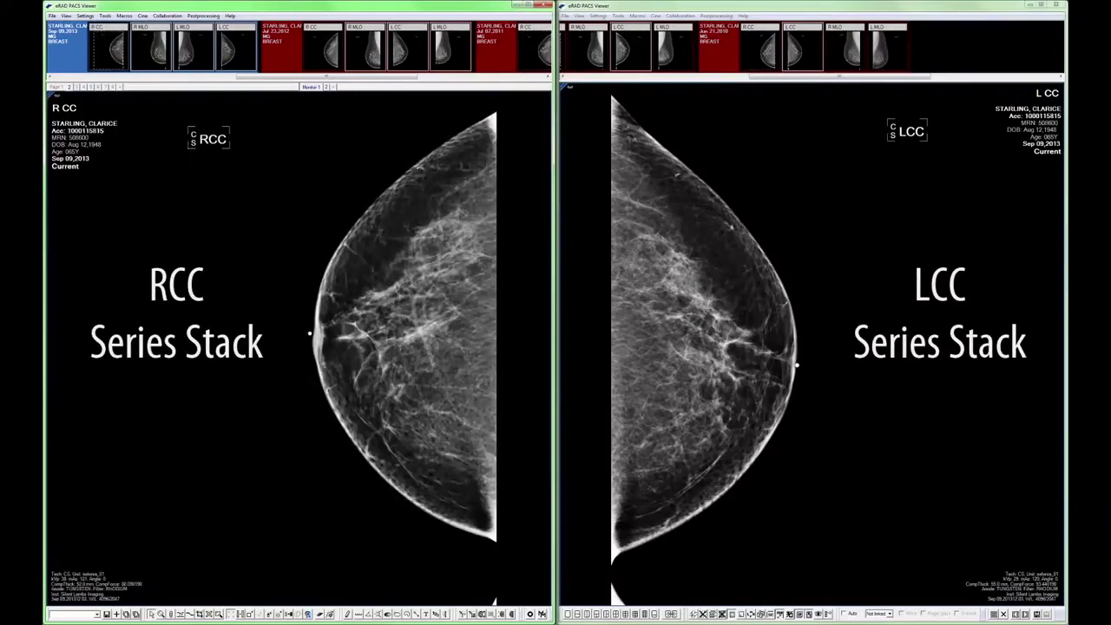
Step: Cycle the LCC series stack through its prior images and return to the current one
key("space")
key("space")
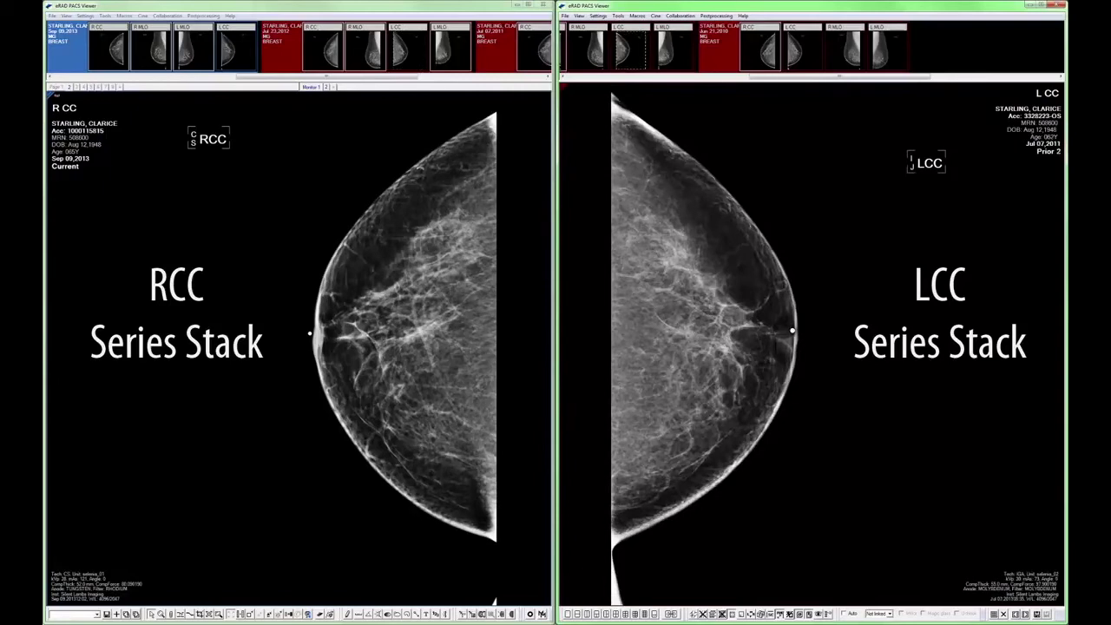
key("space")
key("space")
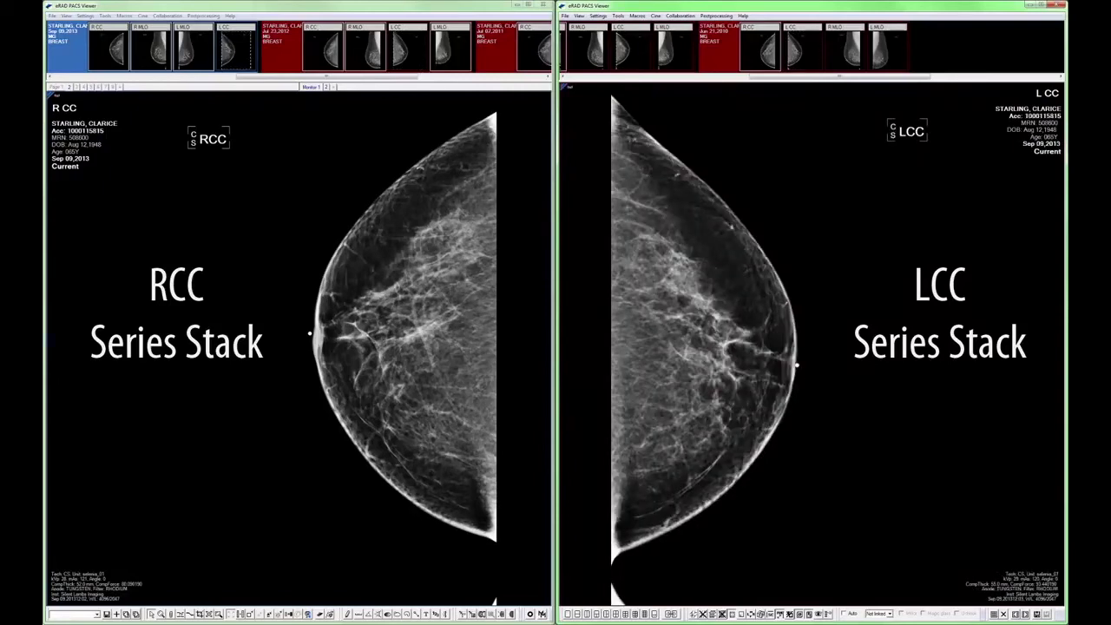
Step: Go to the MLO page and review the RMLO and LMLO series stacks through their priors, returning to the current images
key("Down")
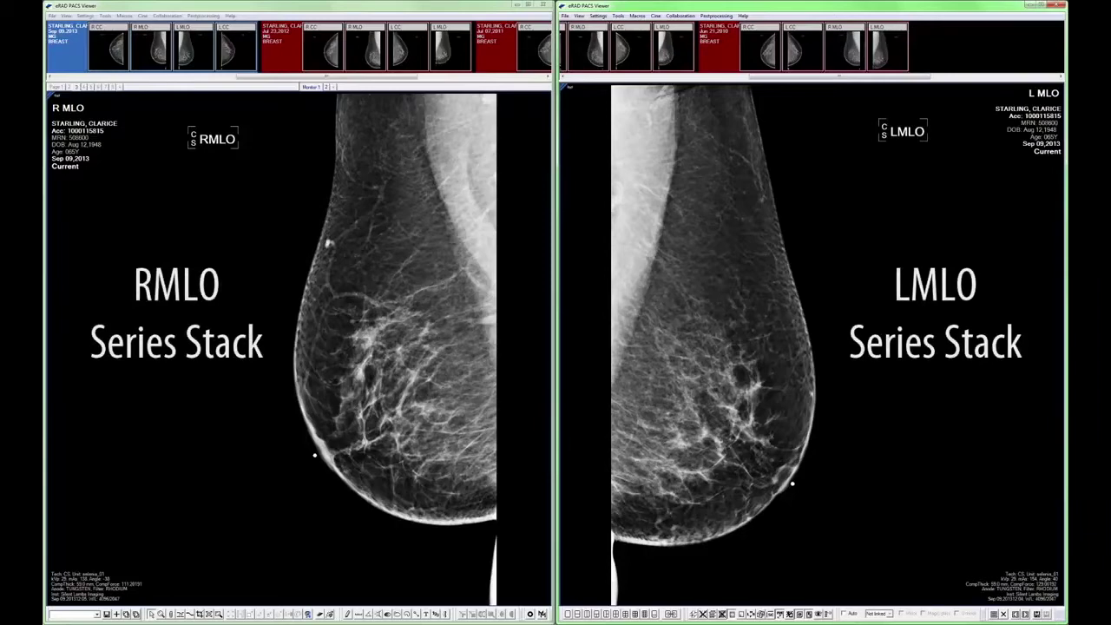
scroll(296, 347, "down", 3)
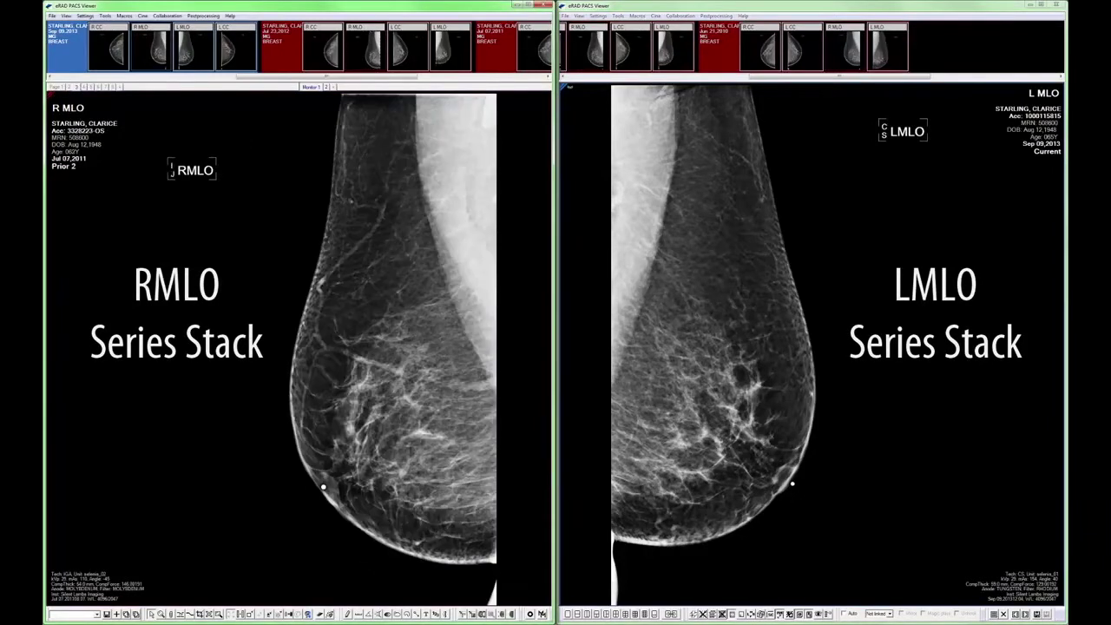
scroll(390, 347, "up", 3)
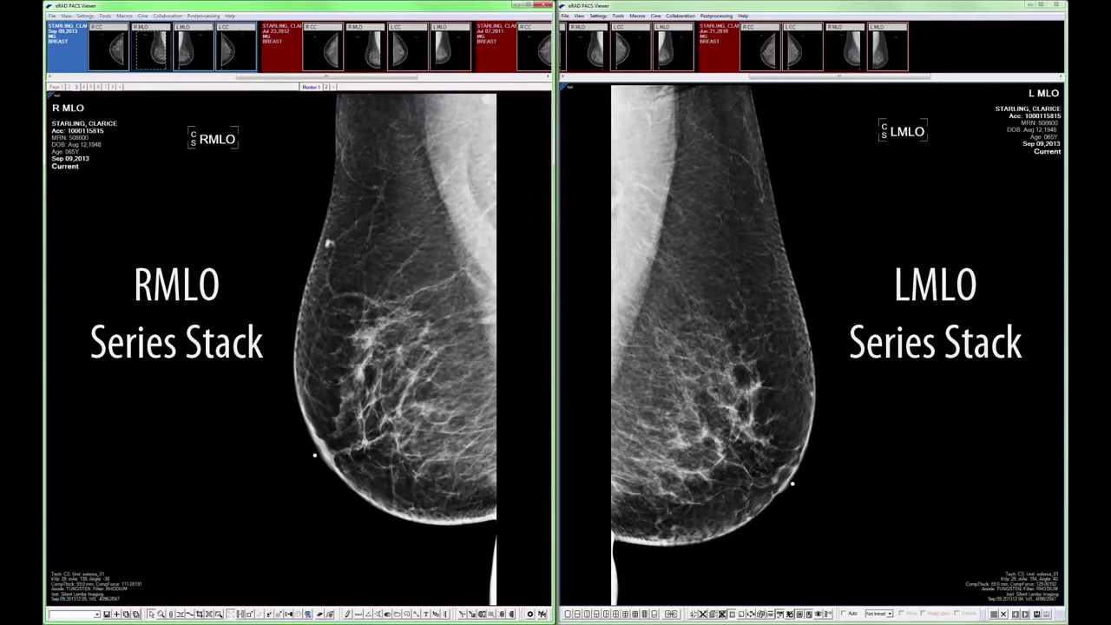
scroll(716, 347, "down", 3)
scroll(717, 347, "up", 3)
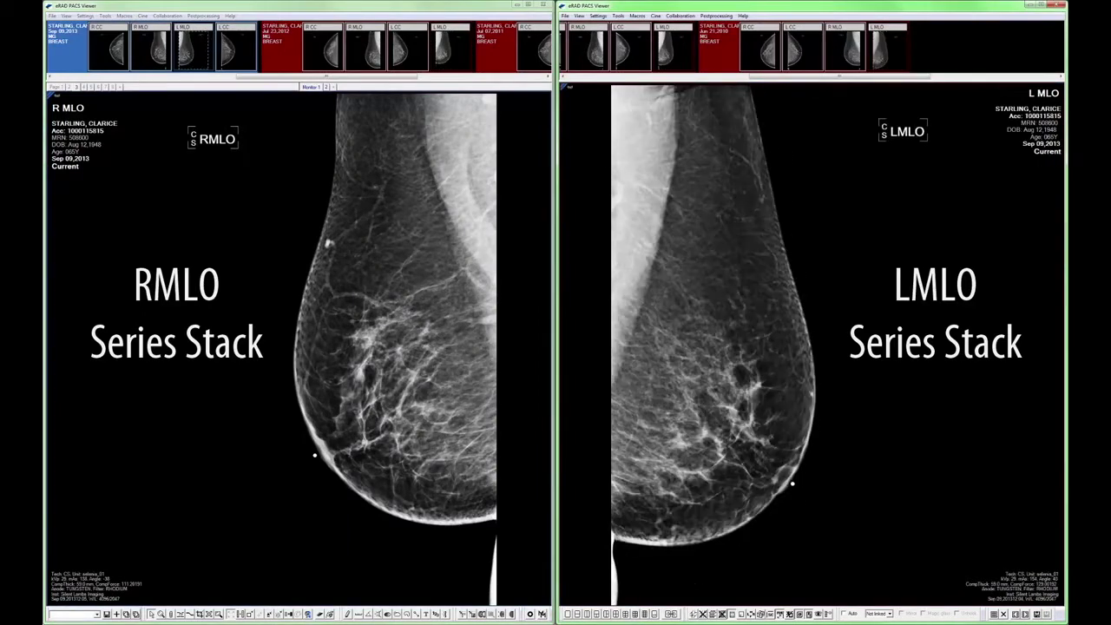
Step: Page through the side-by-side current and prior comparisons for RCC, LCC, RMLO and LMLO
key("n")
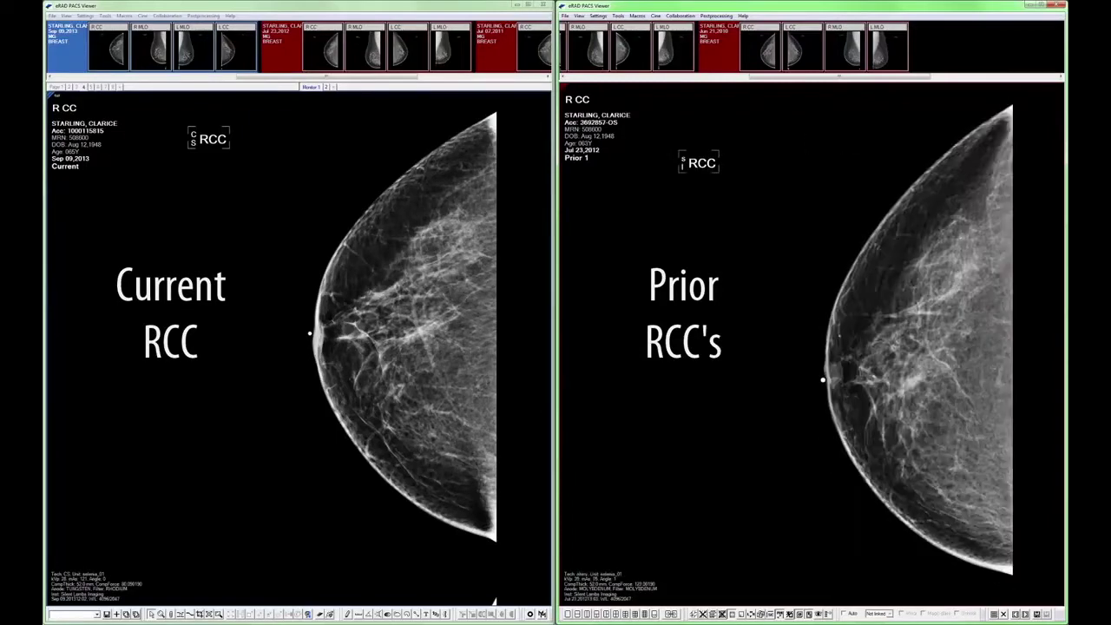
key("Page_Down")
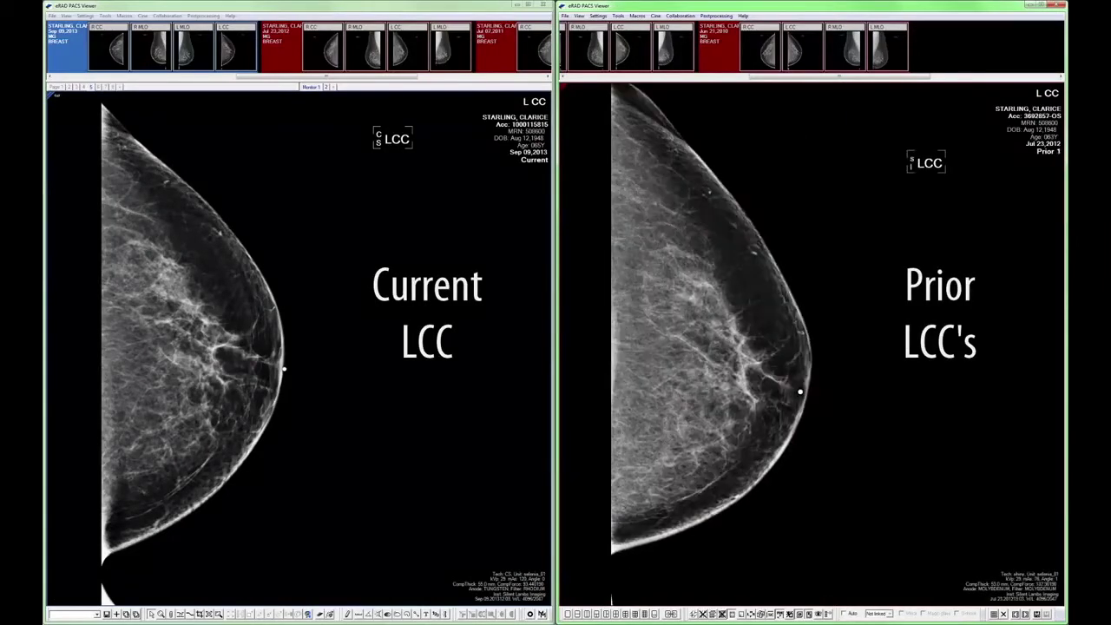
key("Page_Down")
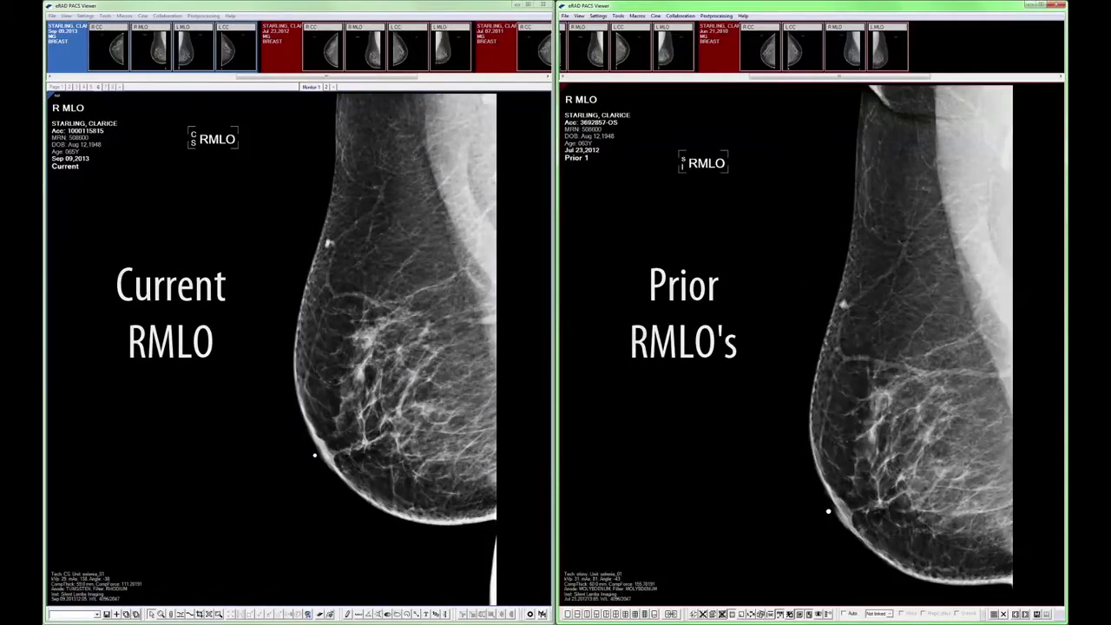
key("space")
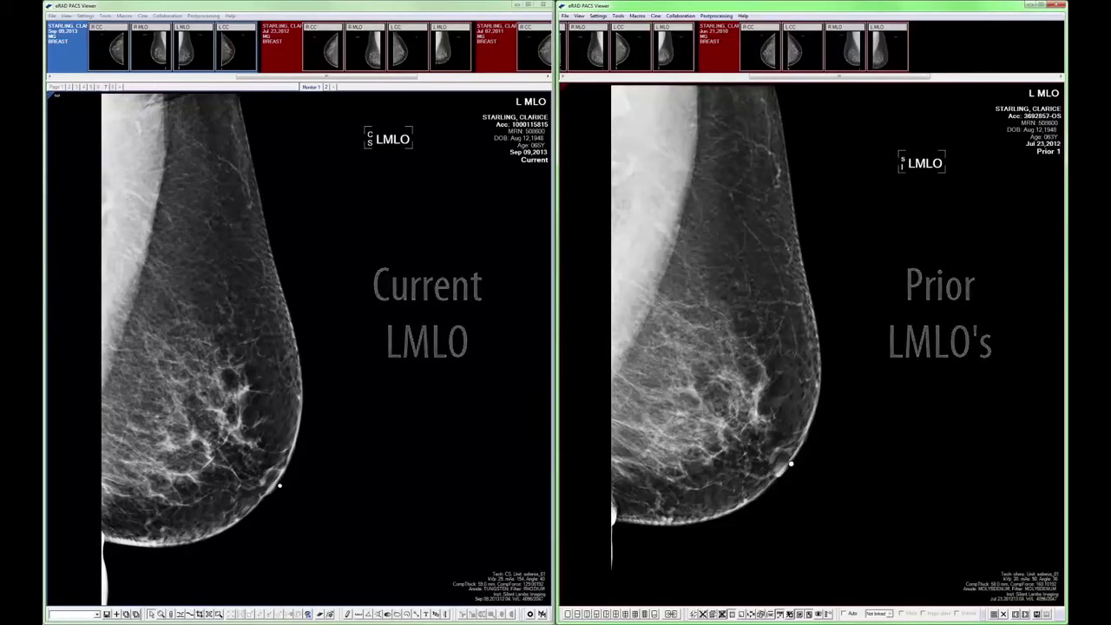
Step: Advance past the LMLO comparison page and browse the list of available hanging protocols
key("space")
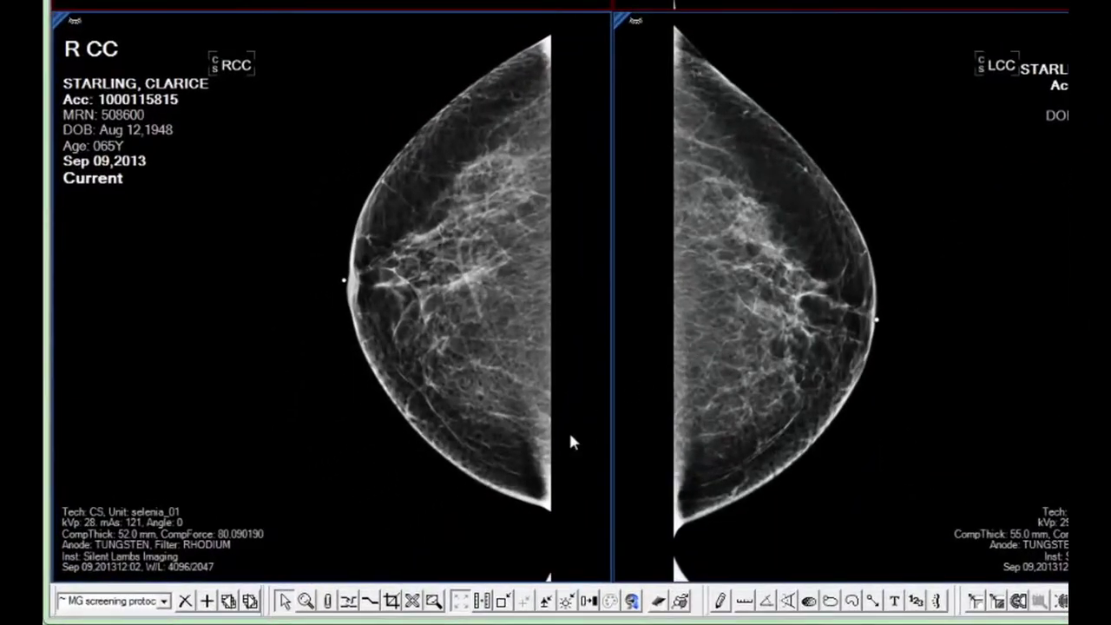
left_click(163, 600)
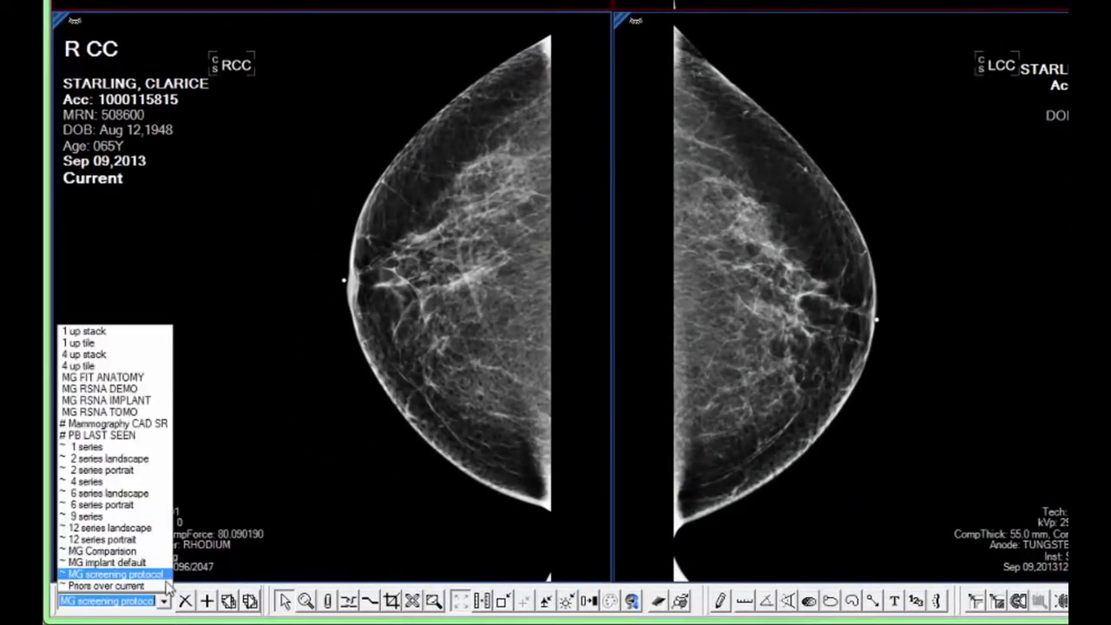
left_click(129, 458)
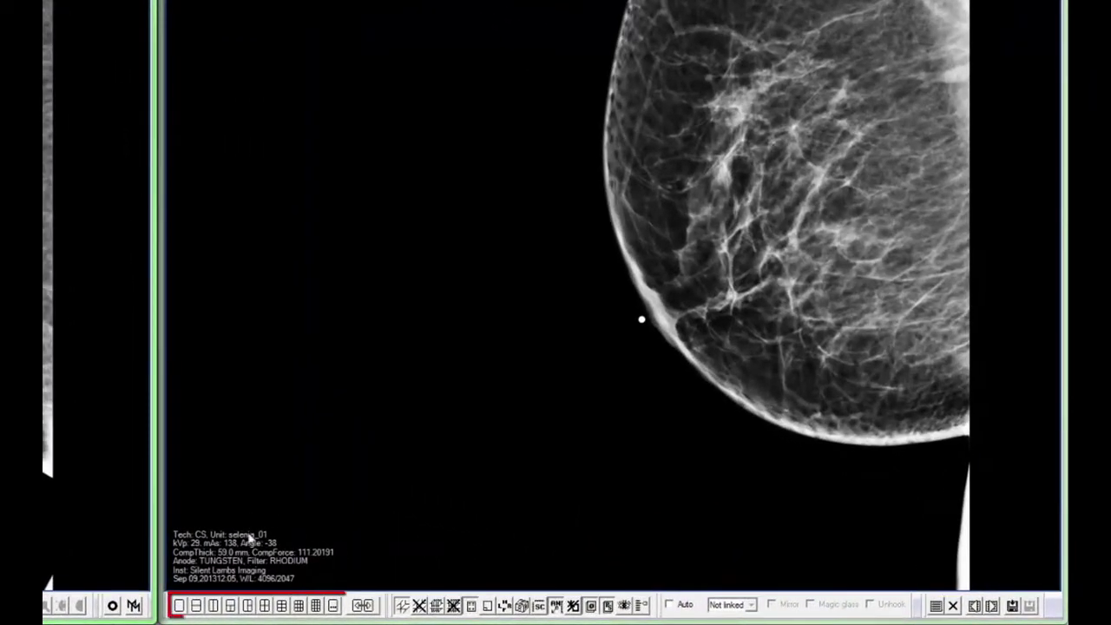
Step: Set a 2x2 layout on both monitors and place the current RCC, LCC, RMLO and LMLO series in the lower row
left_click(264, 605)
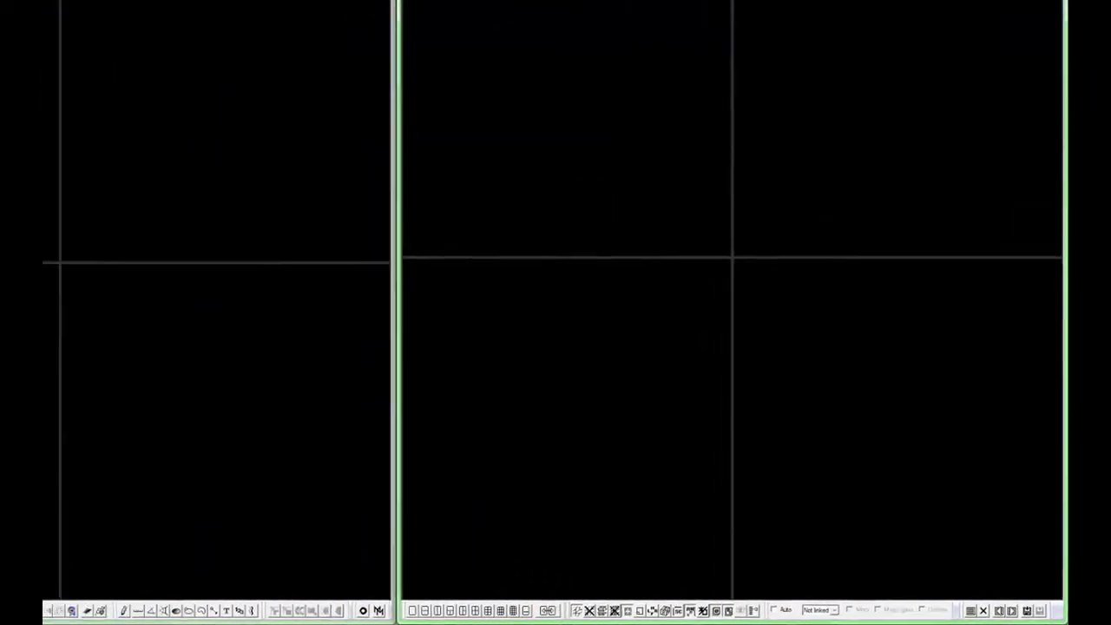
left_click_drag(115, 52, 160, 482)
left_click_drag(189, 38, 881, 484)
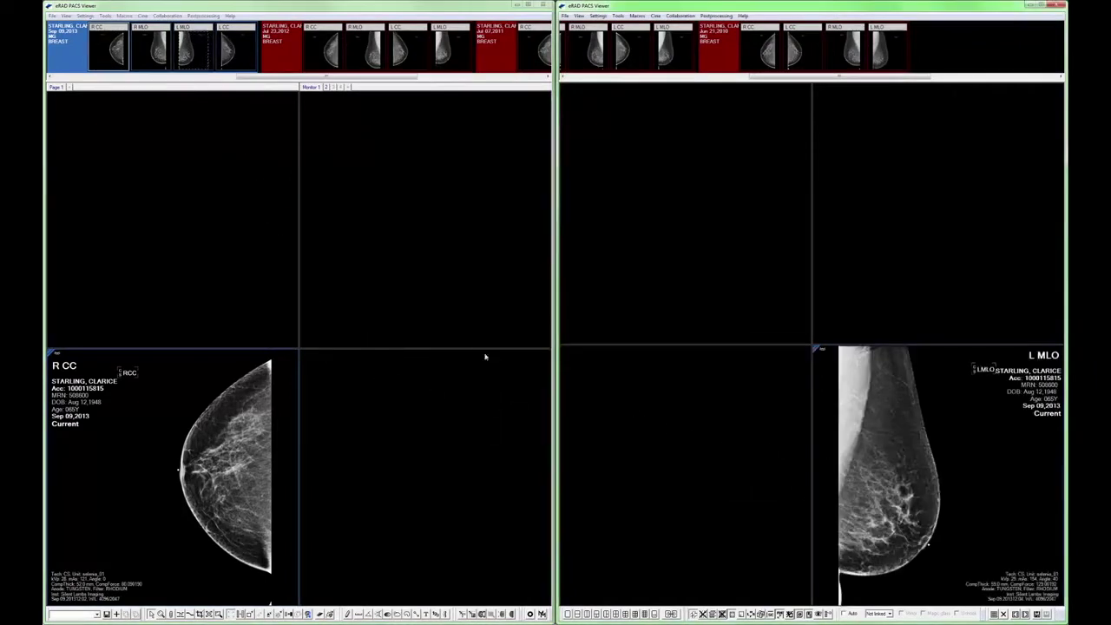
left_click_drag(250, 50, 426, 443)
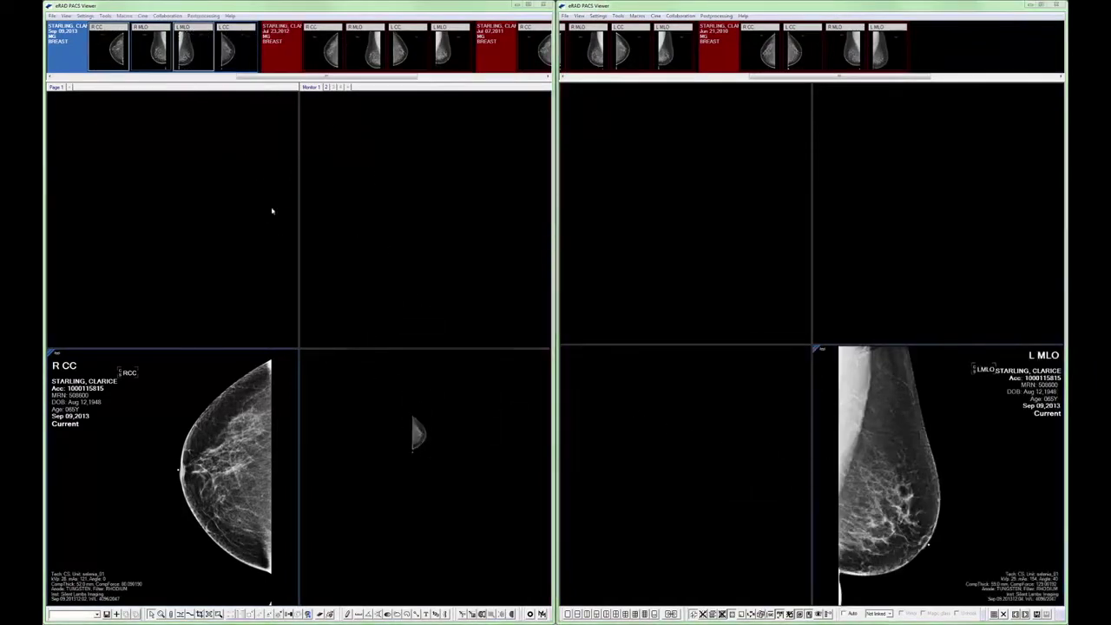
left_click_drag(156, 44, 656, 421)
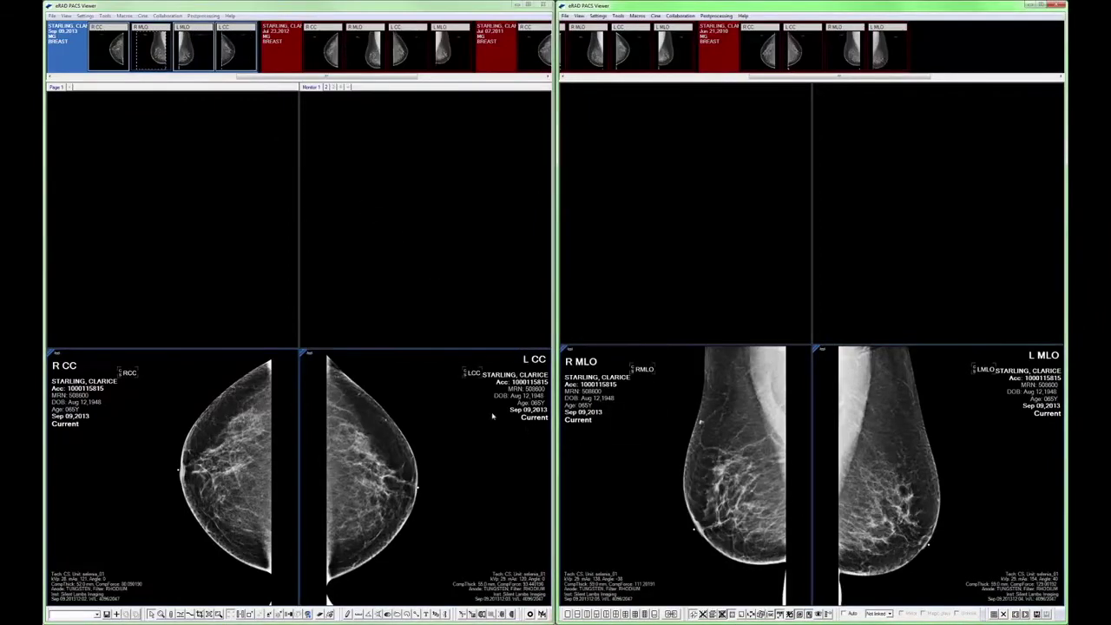
Step: Fill the upper row with the Prior 1 RCC, LCC, RMLO and LMLO series above their matching current views
double_click(323, 50)
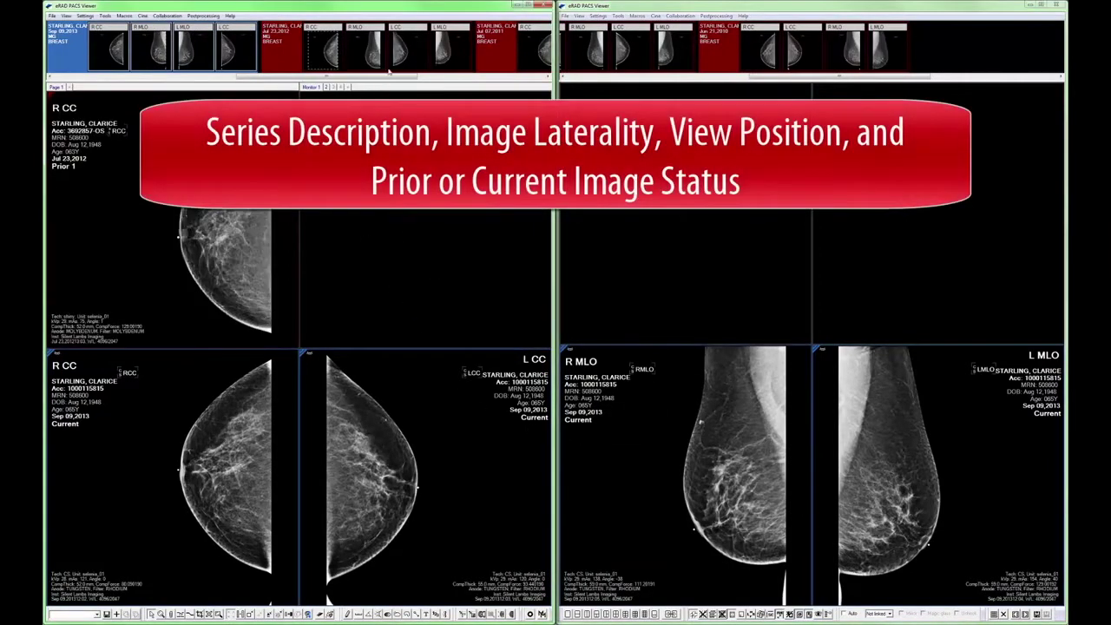
left_click_drag(360, 47, 731, 279)
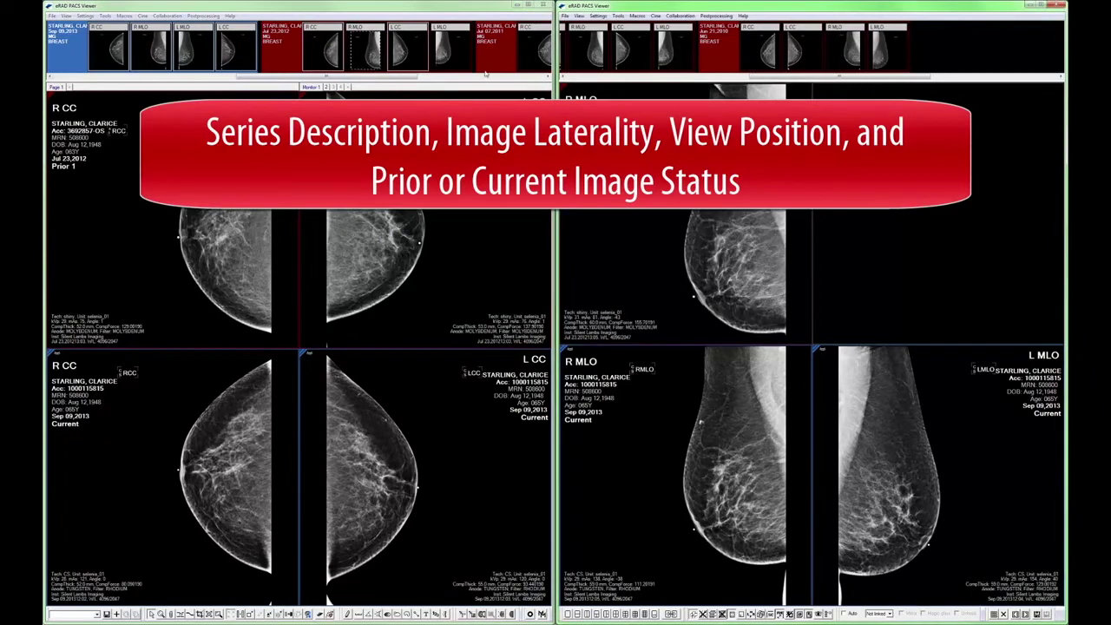
left_click_drag(848, 285, 848, 287)
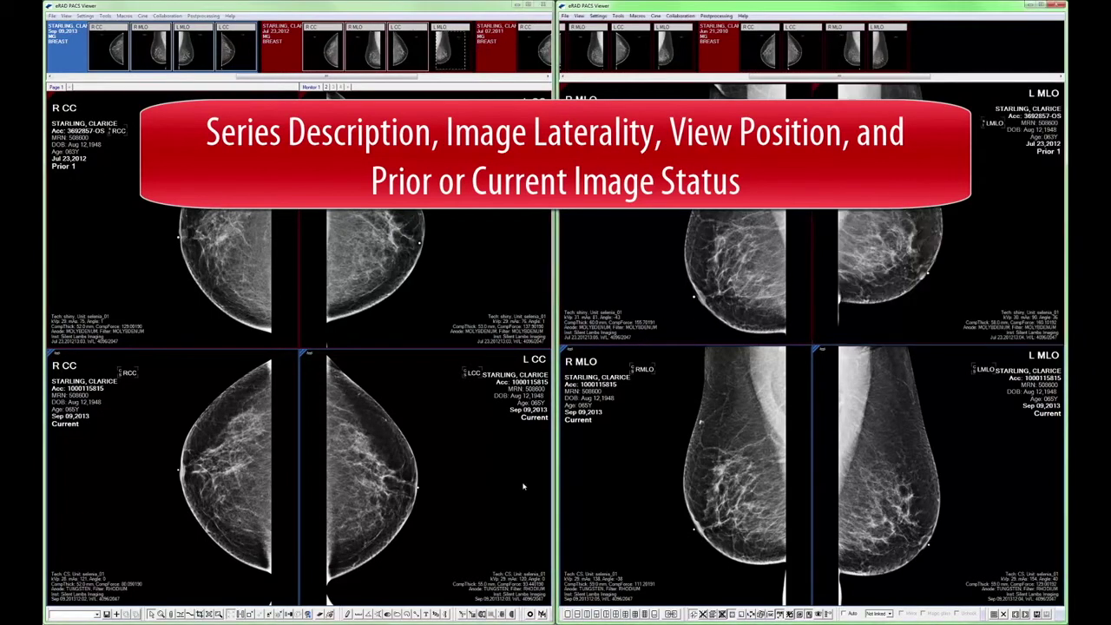
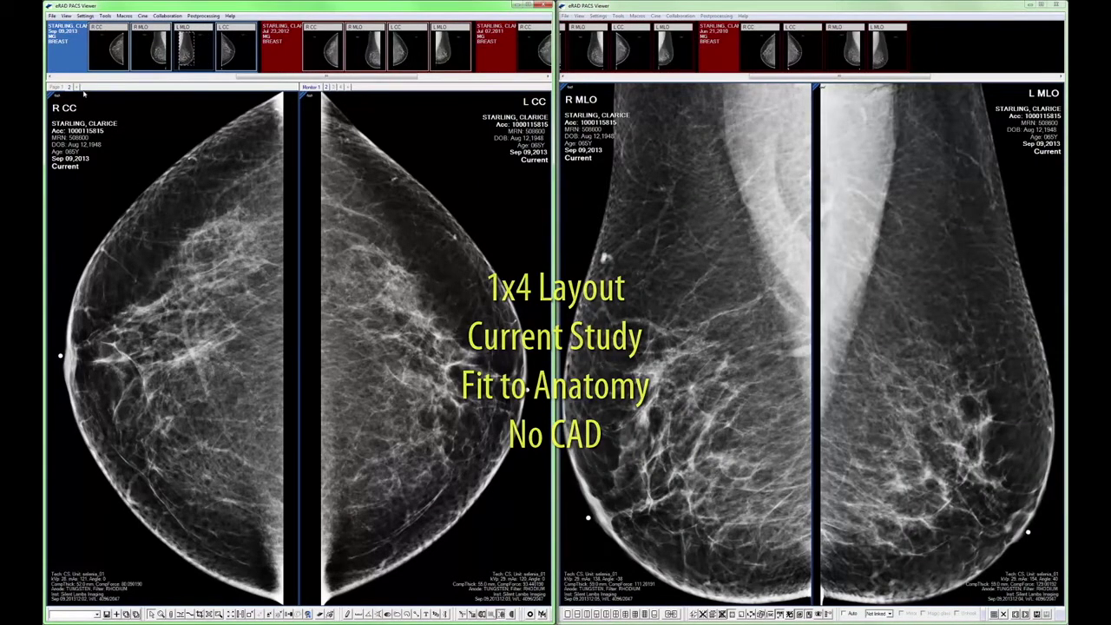
Step: Add page 3 with two side-by-side frames per monitor and build a linked, fit-to-anatomy RCC timeline of Current, Prior 1, Prior 2 and Prior 3
left_click(77, 87)
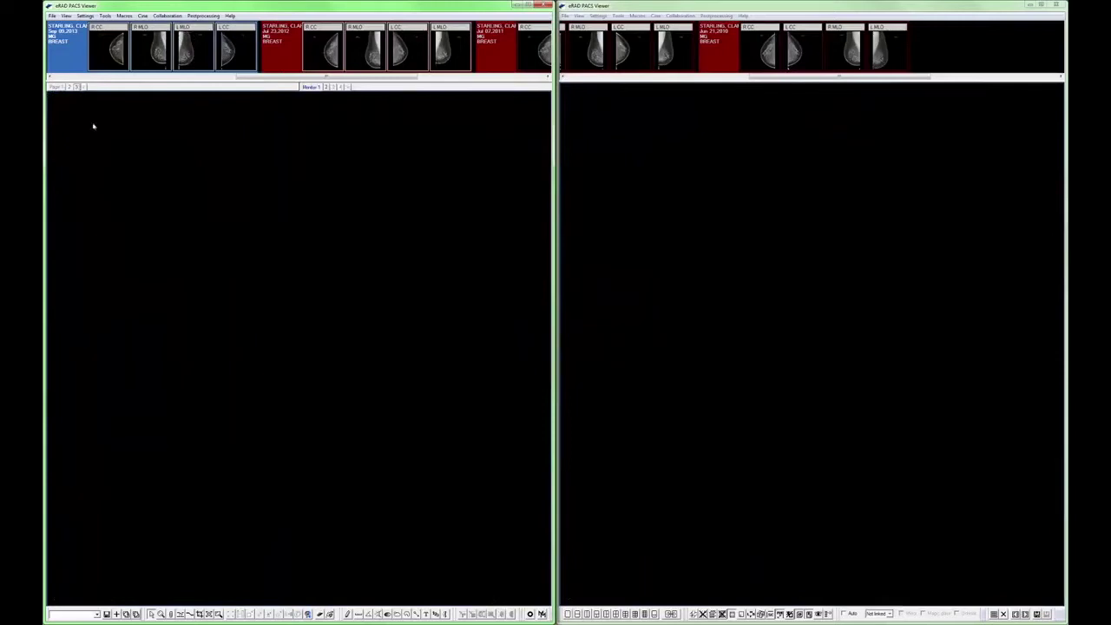
left_click(596, 614)
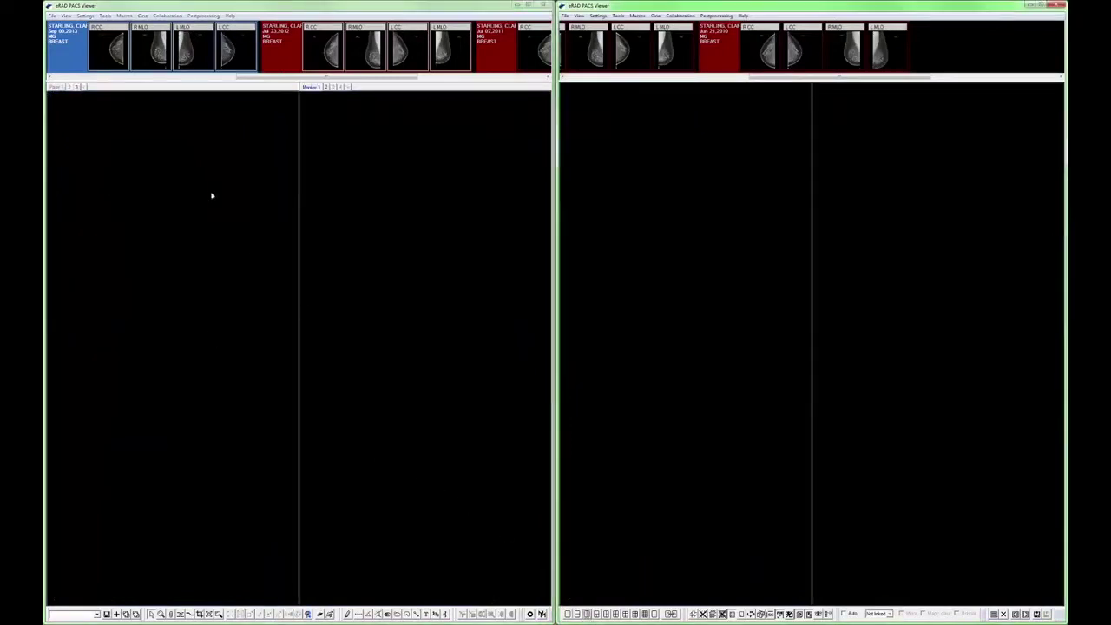
left_click_drag(118, 57, 180, 246)
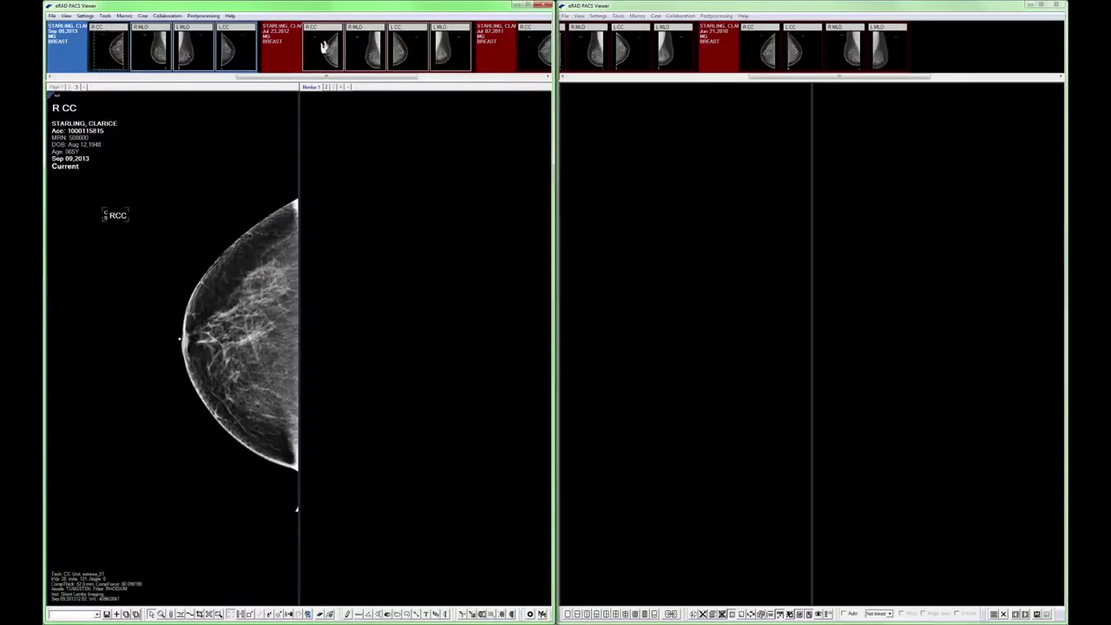
left_click_drag(336, 72, 521, 180)
left_click_drag(540, 52, 783, 139)
left_click_drag(768, 52, 863, 293)
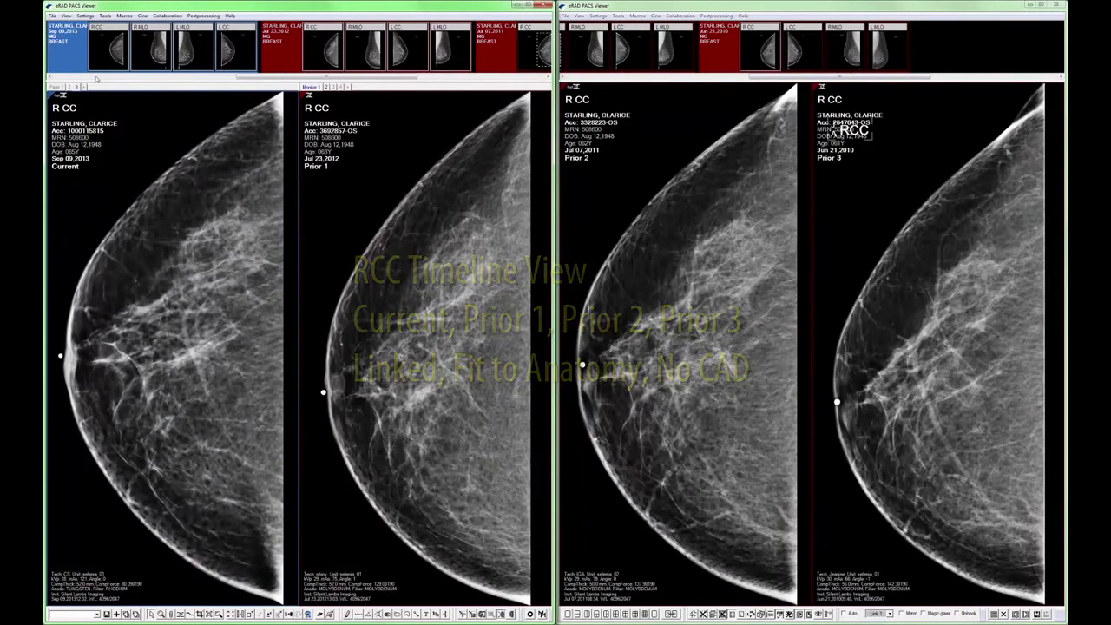
Step: Add page 4 and build the LCC timeline with the Current, Prior 1, Prior 2 and Prior 3 series
left_click(84, 87)
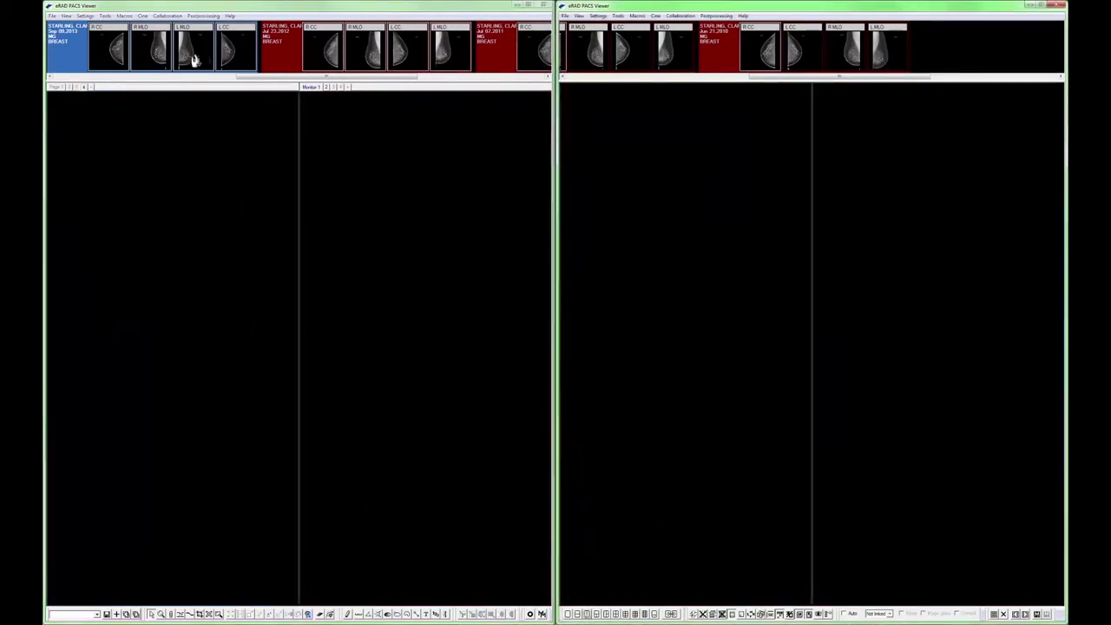
left_click_drag(227, 54, 200, 186)
left_click_drag(405, 57, 413, 210)
left_click_drag(642, 63, 777, 141)
left_click_drag(794, 52, 878, 222)
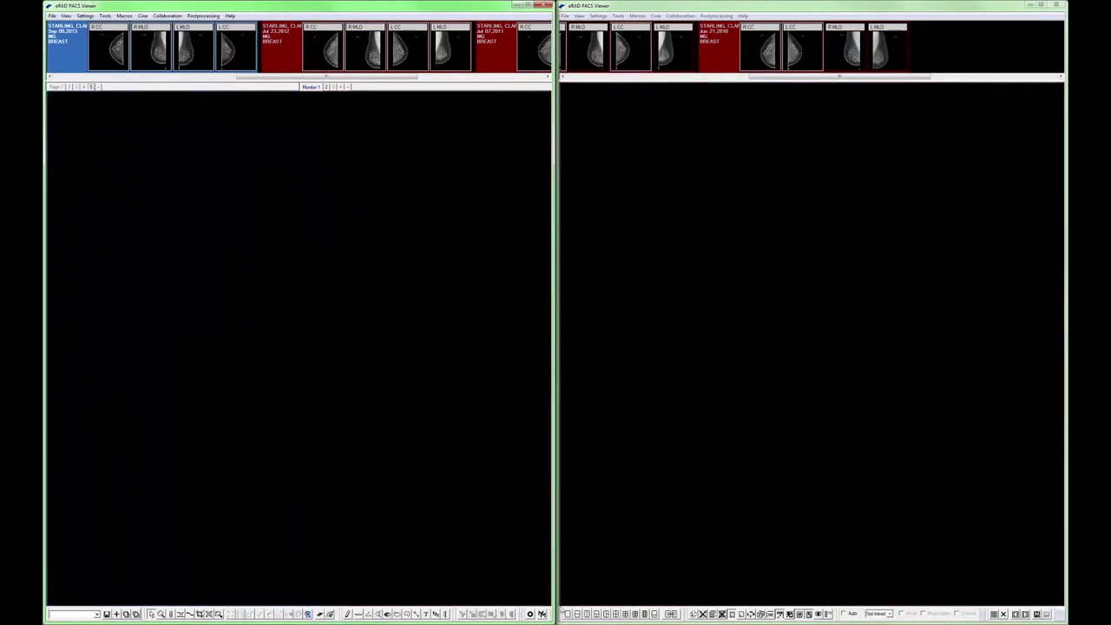
Step: Build the RMLO timeline on page 5 with Current, Prior 1, Prior 2 and Prior 3, and fit the images to anatomy
left_click_drag(149, 51, 200, 252)
left_click_drag(375, 61, 410, 262)
left_click_drag(594, 50, 638, 235)
left_click_drag(857, 81, 888, 238)
left_click(501, 614)
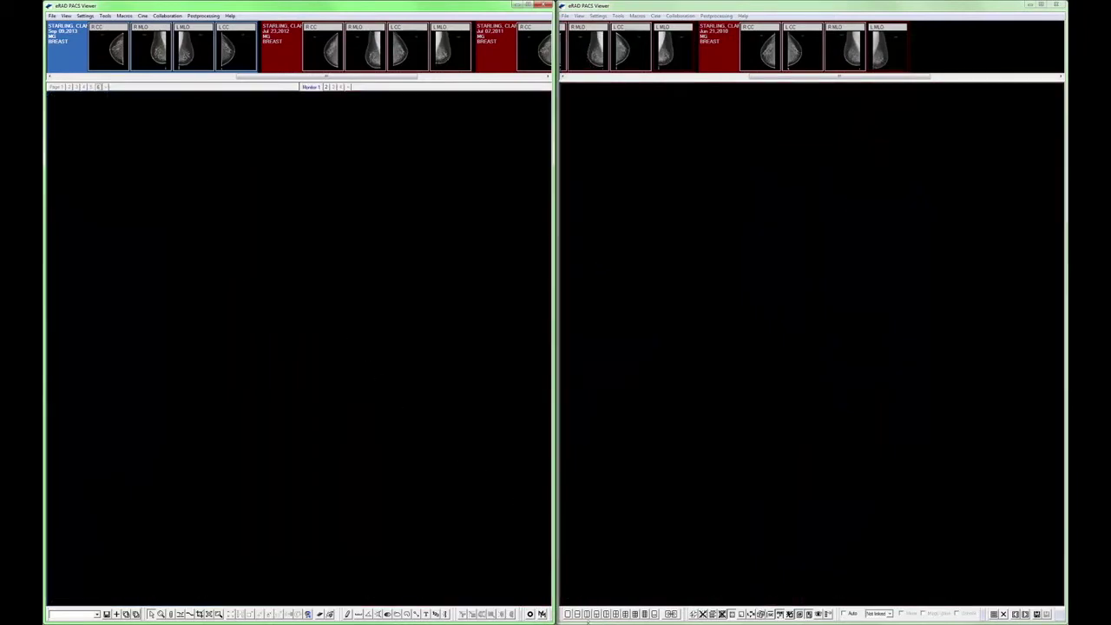
Step: Build the LMLO timeline on page 6 with Current, Prior 1, Prior 2 and Prior 3, and fit the images to anatomy
left_click_drag(206, 66, 210, 236)
left_click_drag(450, 42, 502, 186)
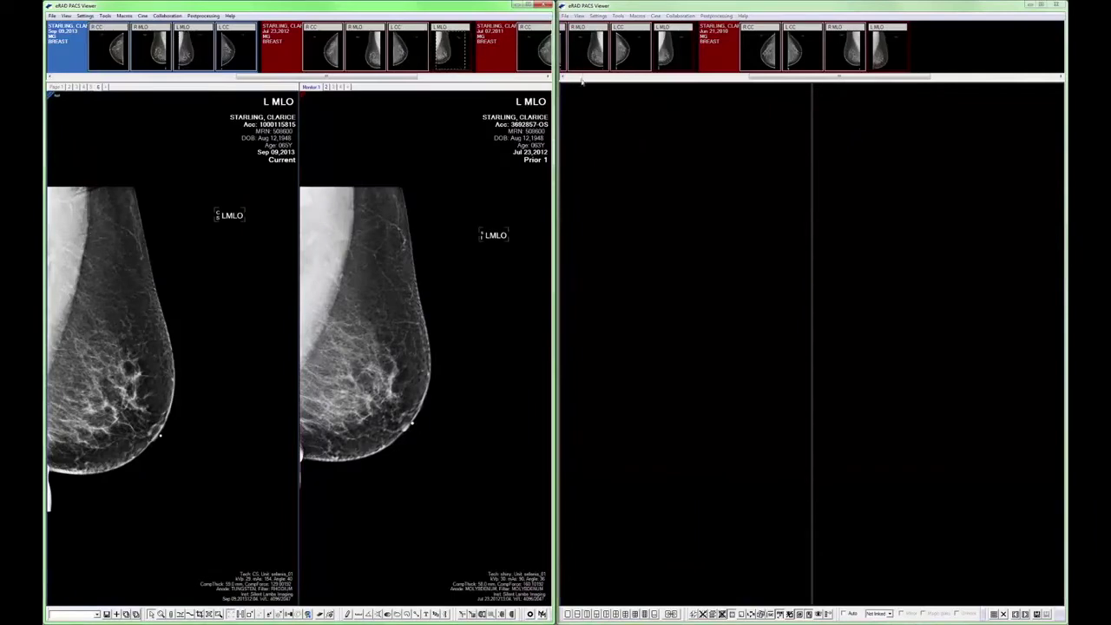
left_click_drag(674, 45, 669, 187)
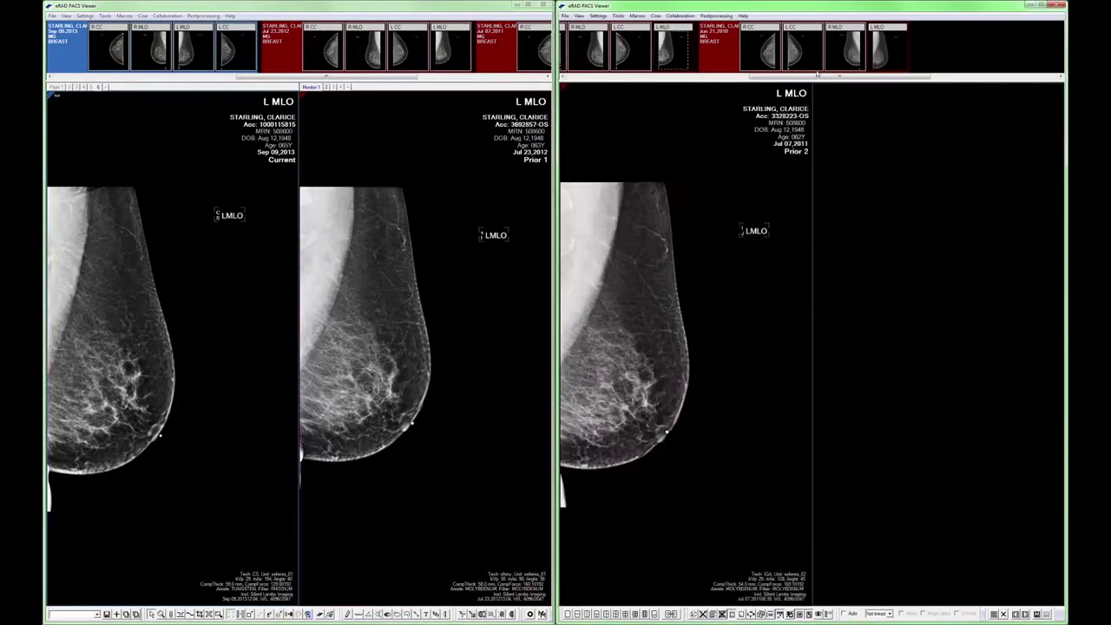
left_click_drag(894, 59, 911, 323)
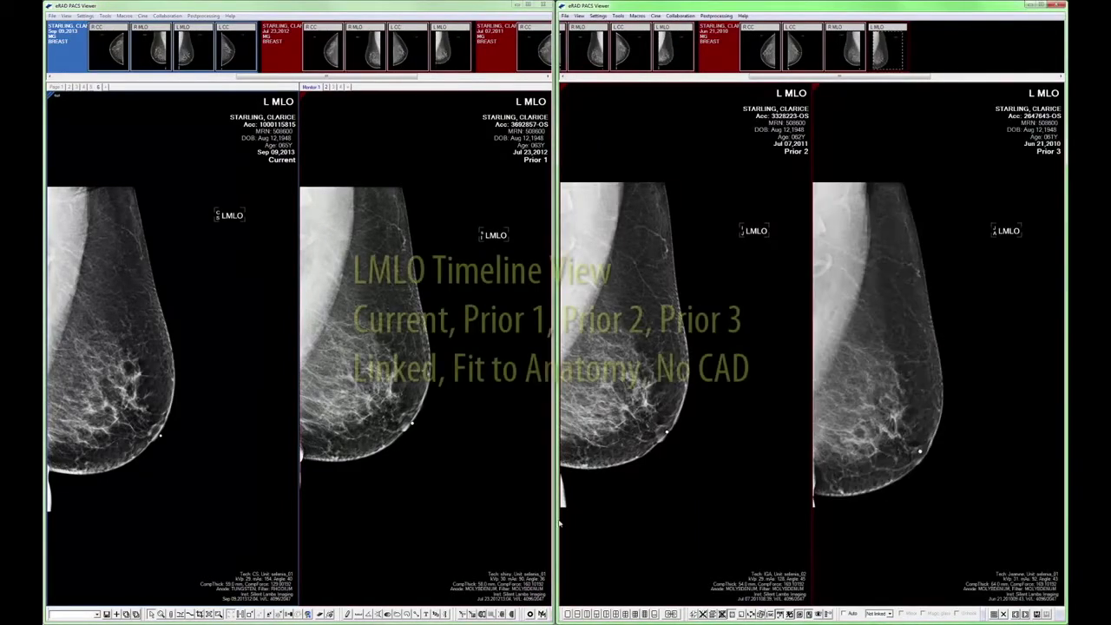
left_click(505, 615)
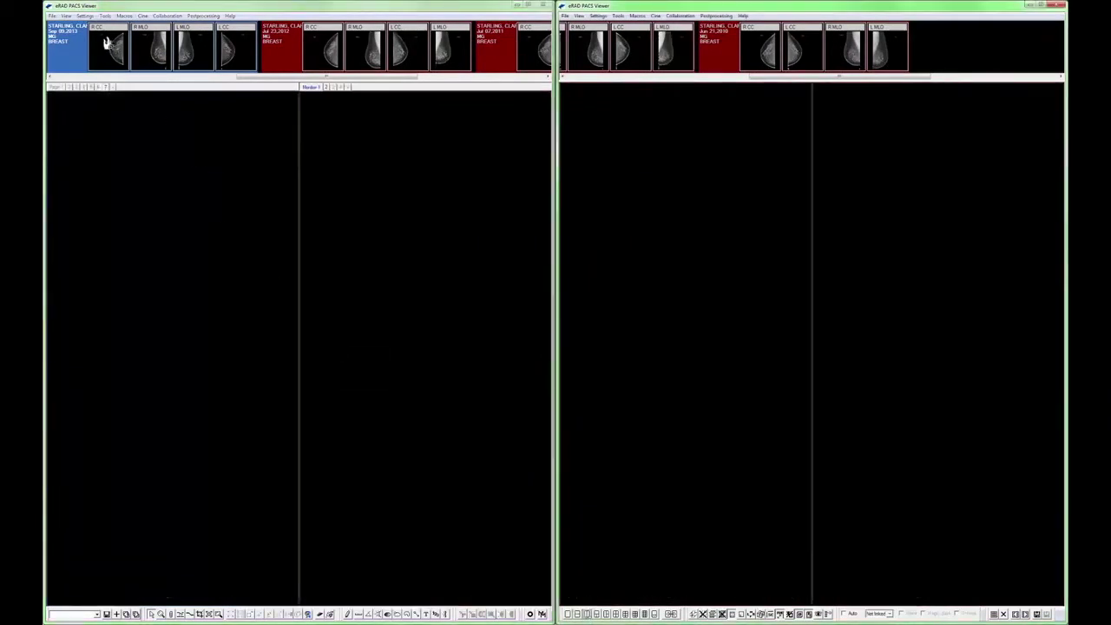
Step: Place the current RCC, LCC, RMLO and LMLO series side by side across both monitors on page 7
left_click_drag(106, 44, 173, 280)
left_click_drag(352, 204, 395, 321)
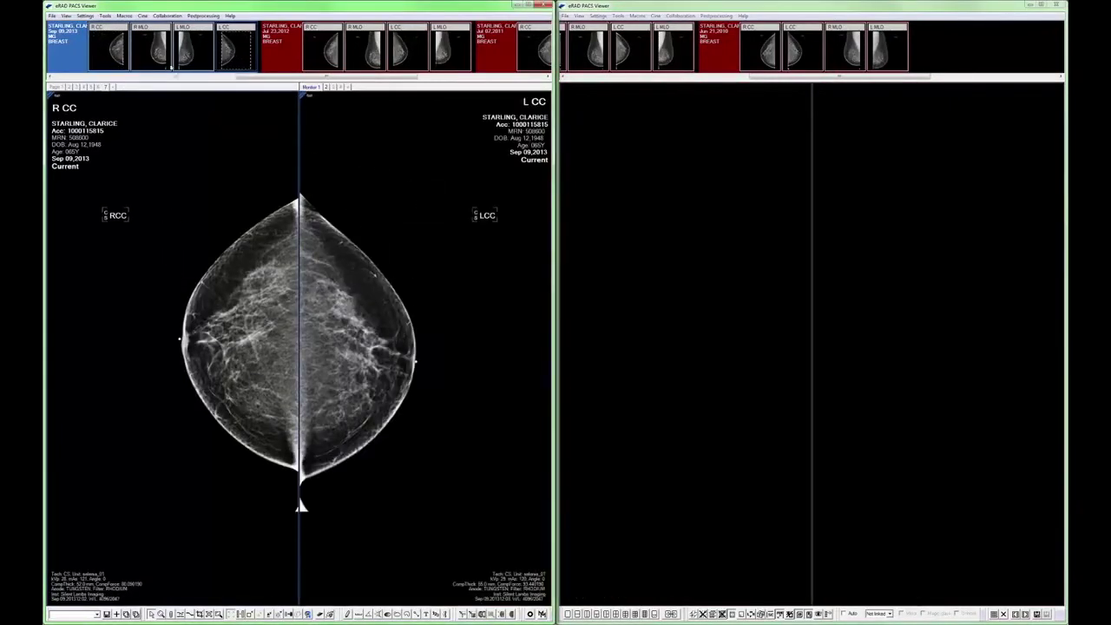
left_click_drag(149, 45, 686, 291)
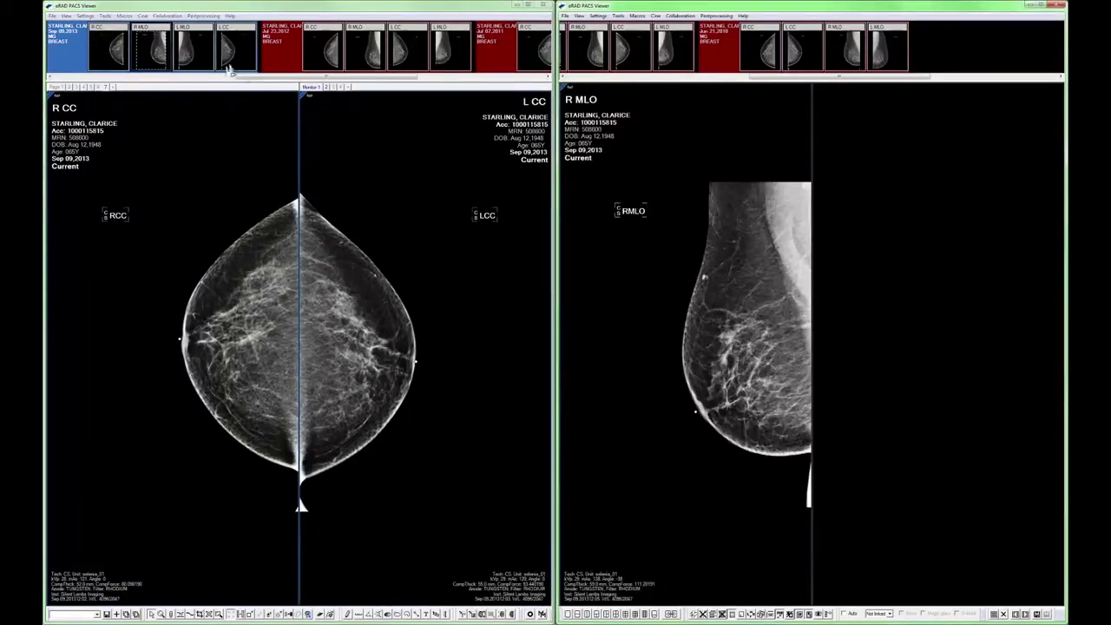
left_click_drag(509, 186, 834, 388)
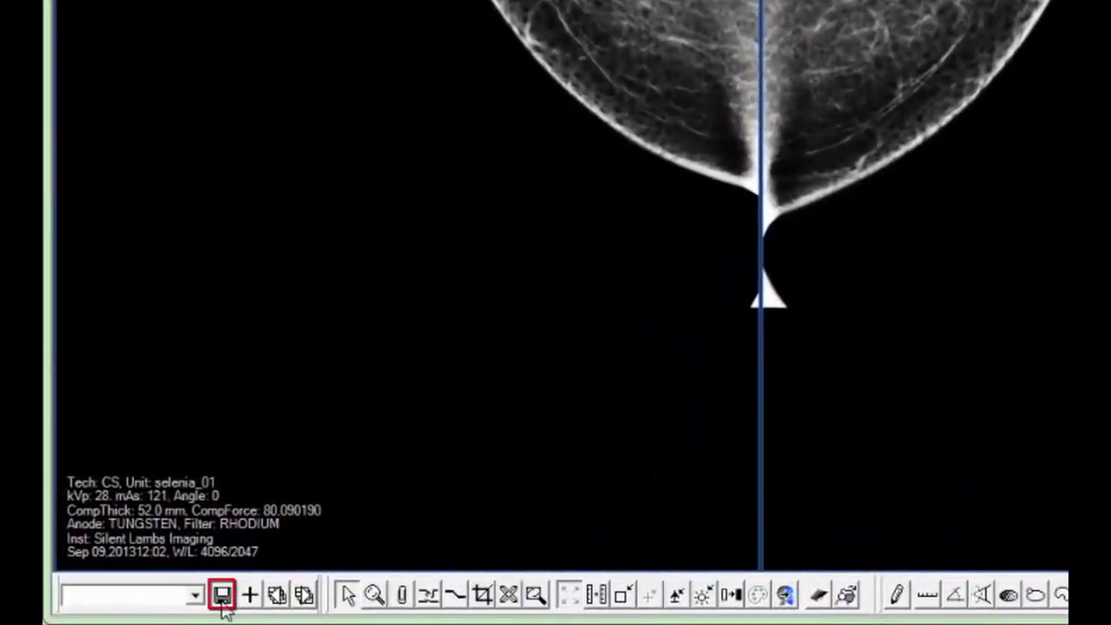
Step: Save the layout as MY CUSTOM SCREENING MG PROTOCOL, available for the MG modality
left_click(222, 596)
type("MY CUSTOM SCREENING M")
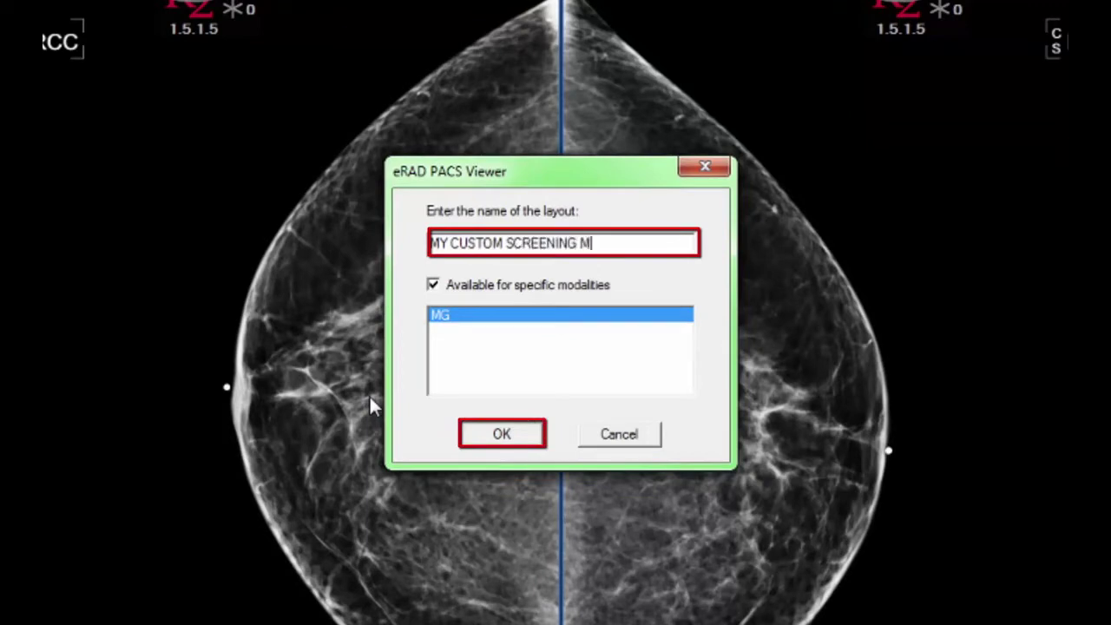
type("G PROTOCOL")
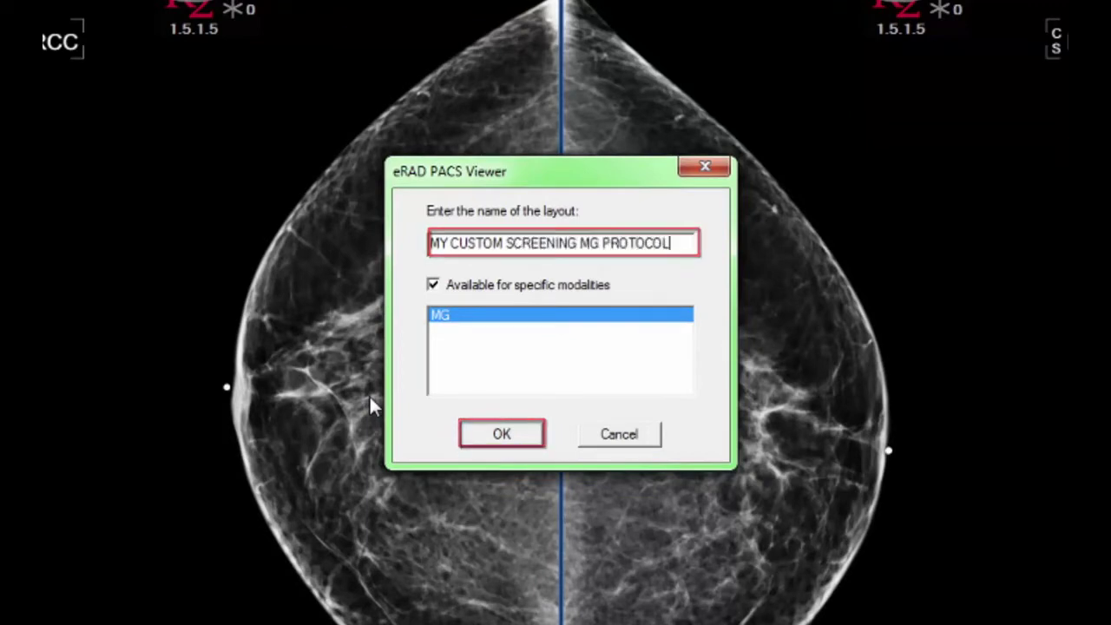
left_click(508, 450)
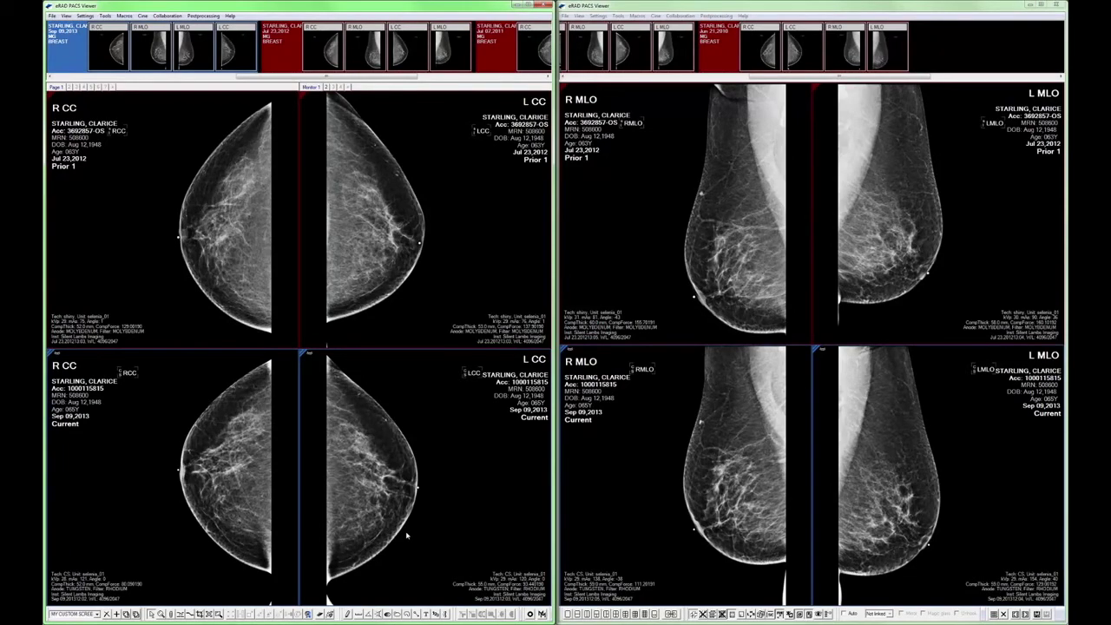
Step: Page through the saved protocol from the current-over-prior overview to the fit-to-anatomy page and the RCC and LCC timelines
key("space")
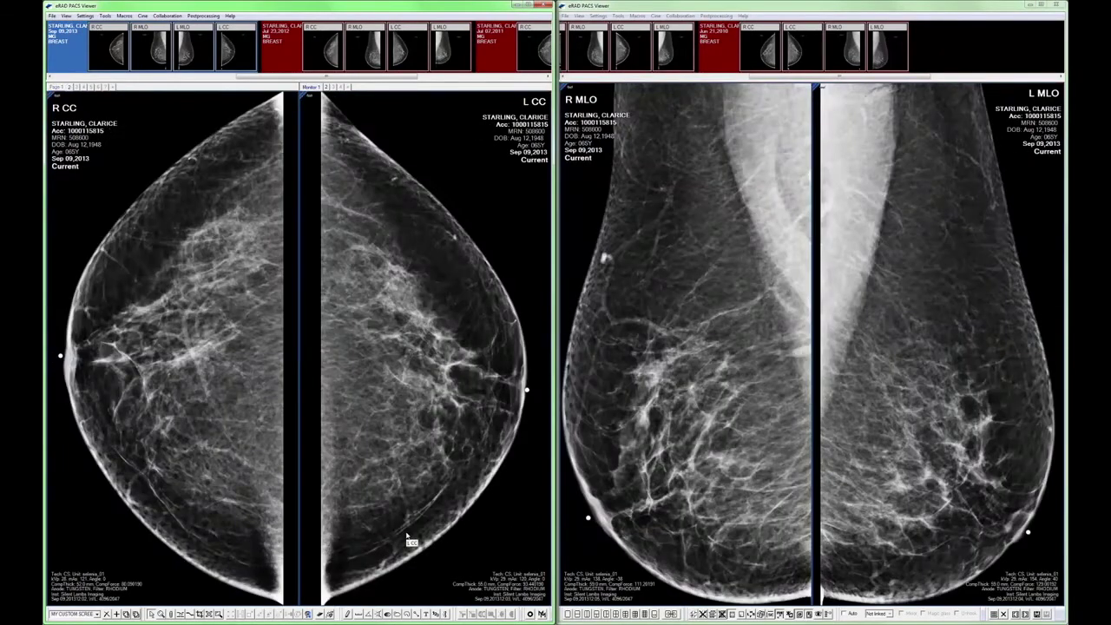
key("space")
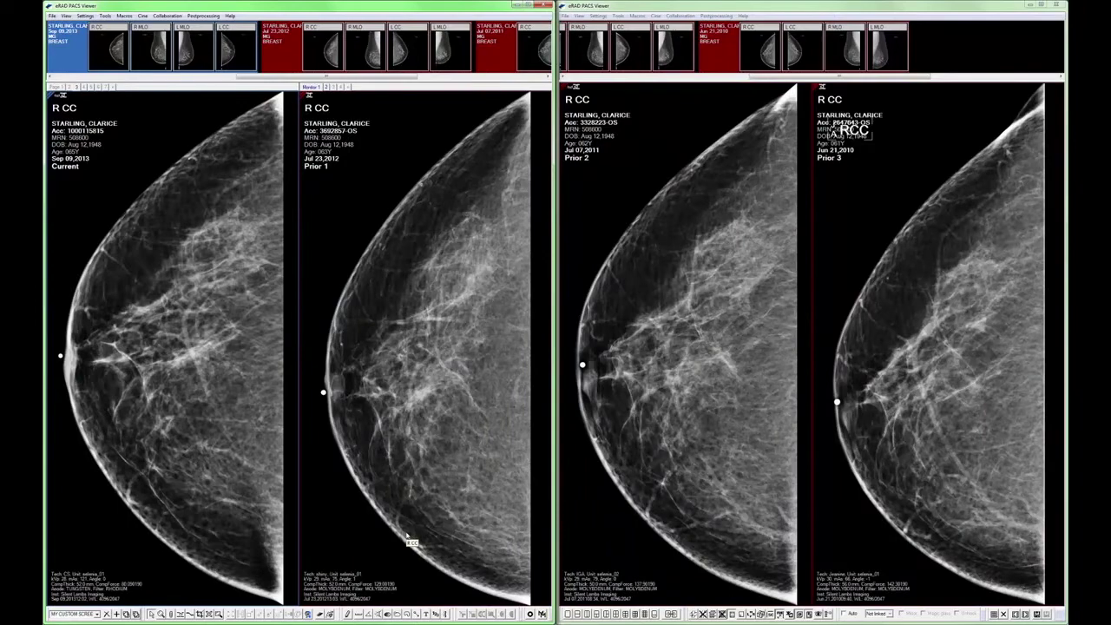
key("space")
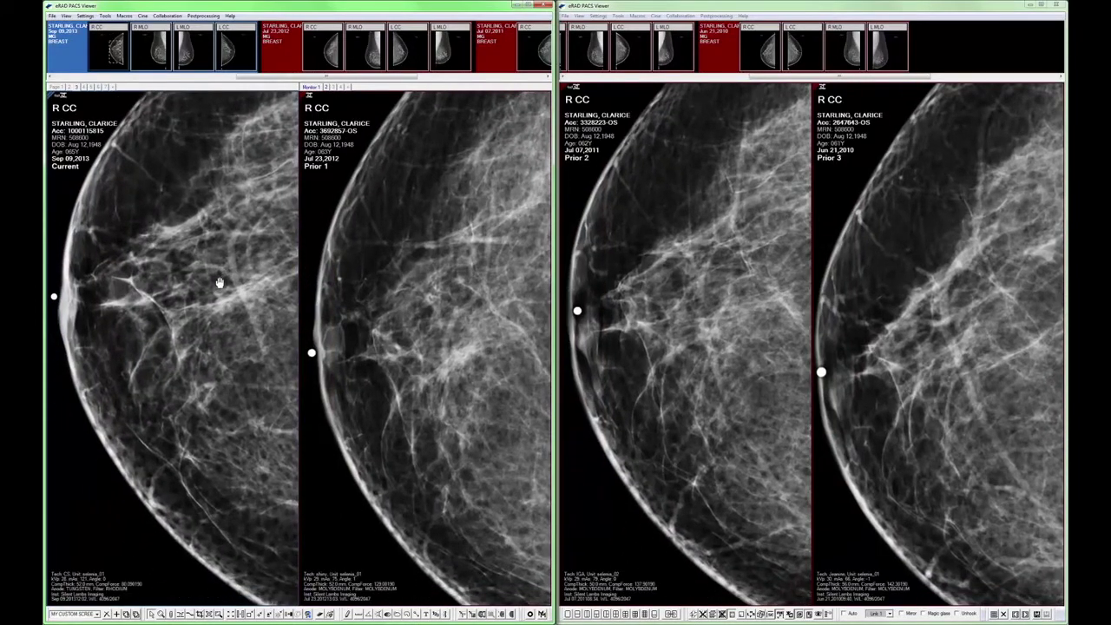
key("space")
key("space")
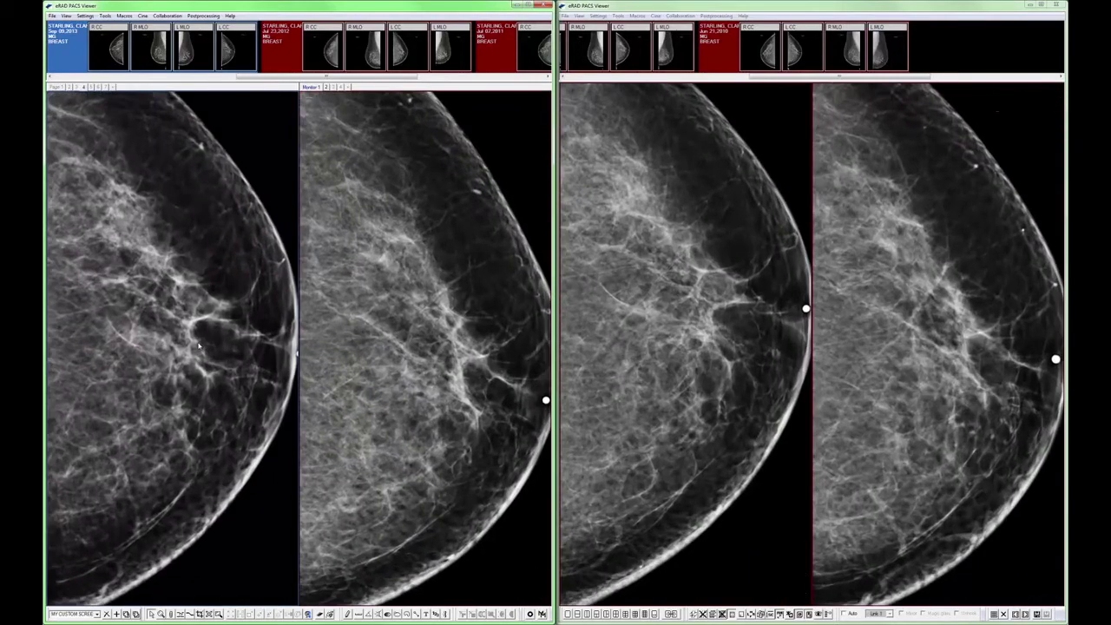
Step: Magnify and pan the linked LCC timeline images, and invert the grayscale of the current LCC image
left_click(481, 614)
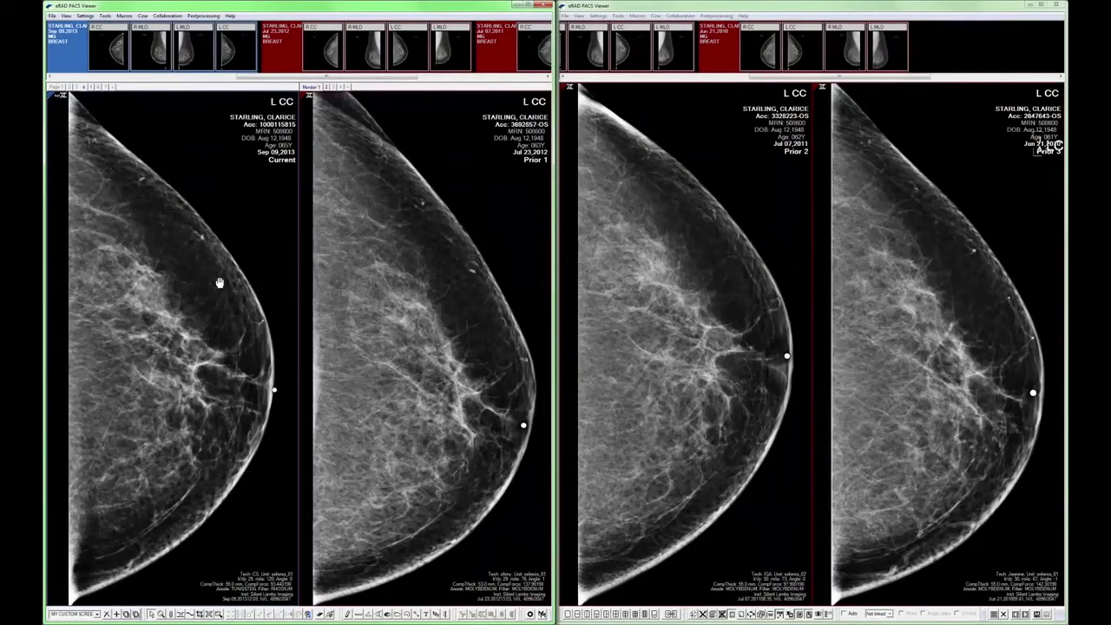
left_click_drag(209, 335, 225, 371)
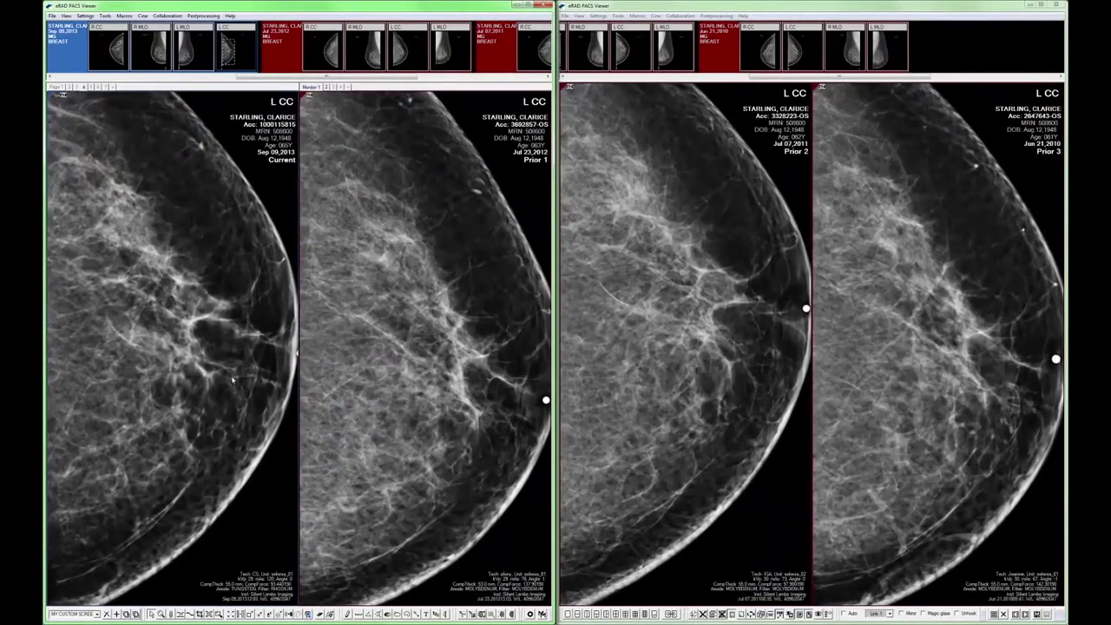
left_click(482, 614)
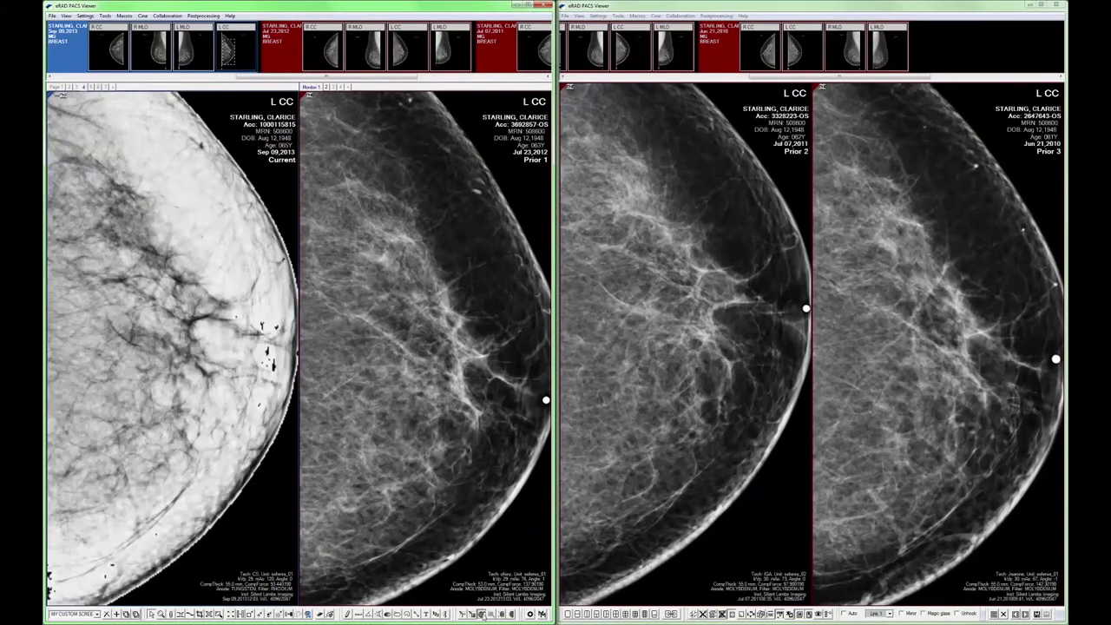
Step: Restore the grayscale of the current LCC image and page onward through the RMLO and LMLO timelines
left_click(481, 614)
left_click_drag(215, 371, 220, 312)
scroll(220, 313, "down", 1)
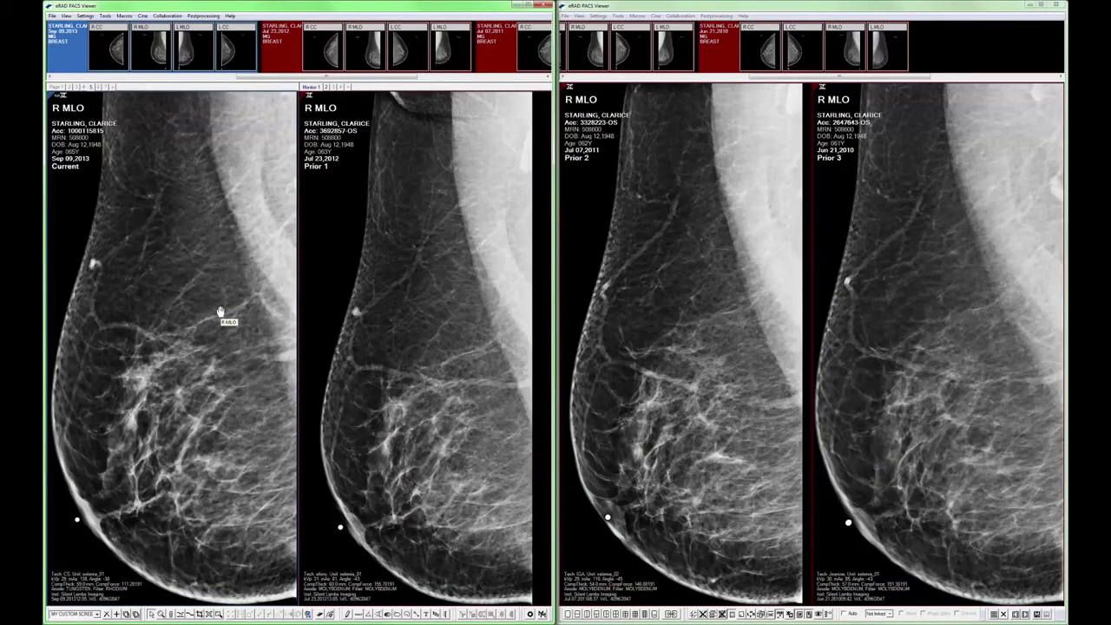
scroll(220, 312, "down", 1)
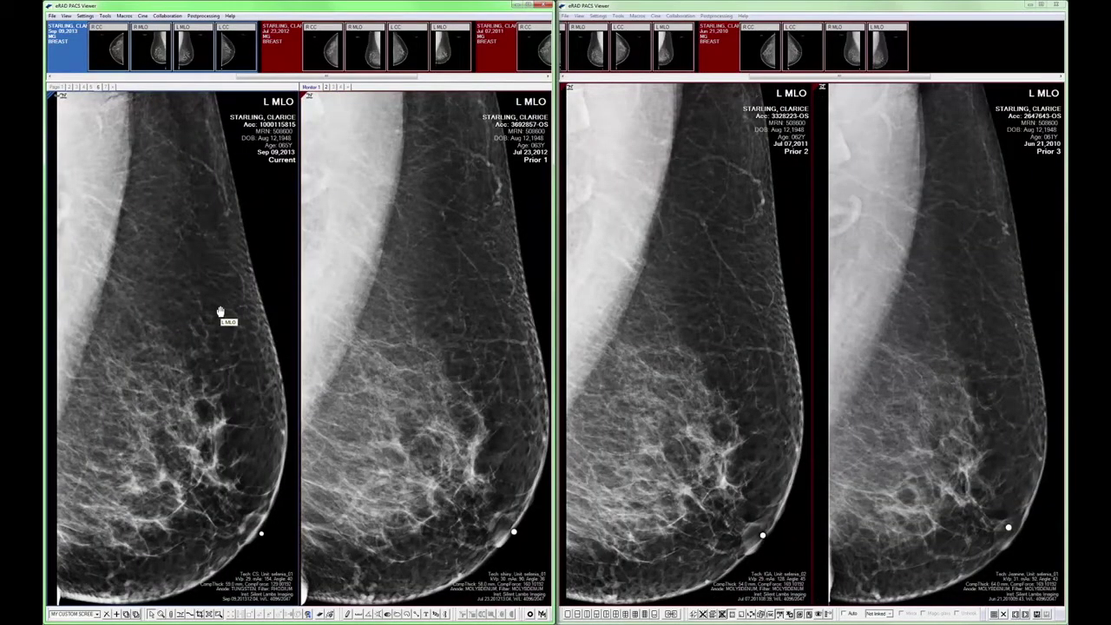
scroll(221, 313, "down", 1)
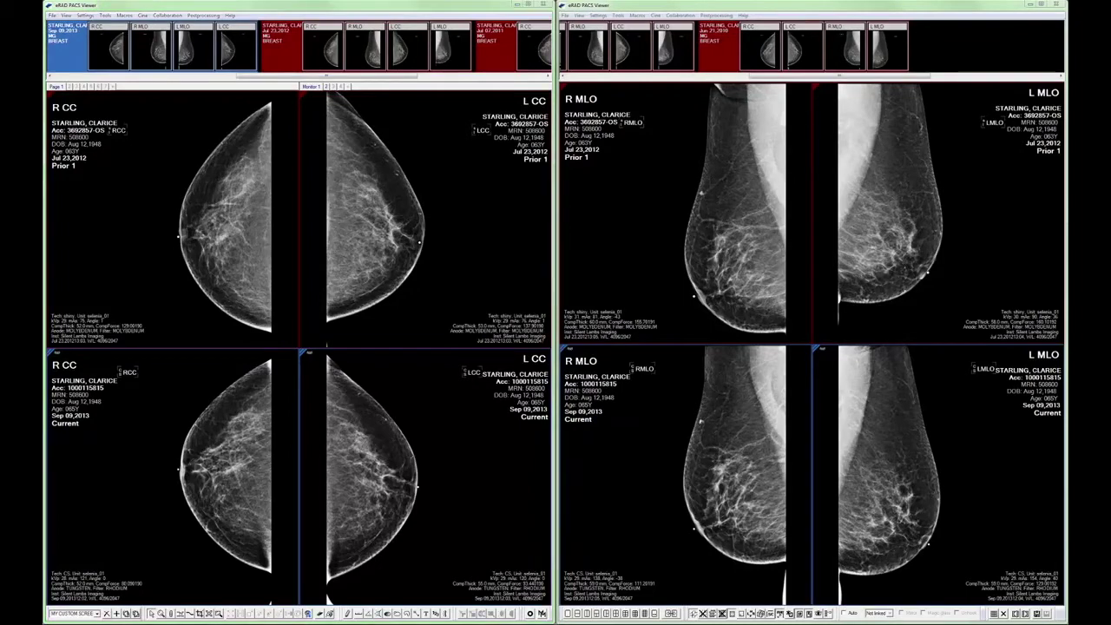
Step: In the viewer's MG layout settings, turn off the hanging protocol assistant and the use of the default template
right_click(472, 268)
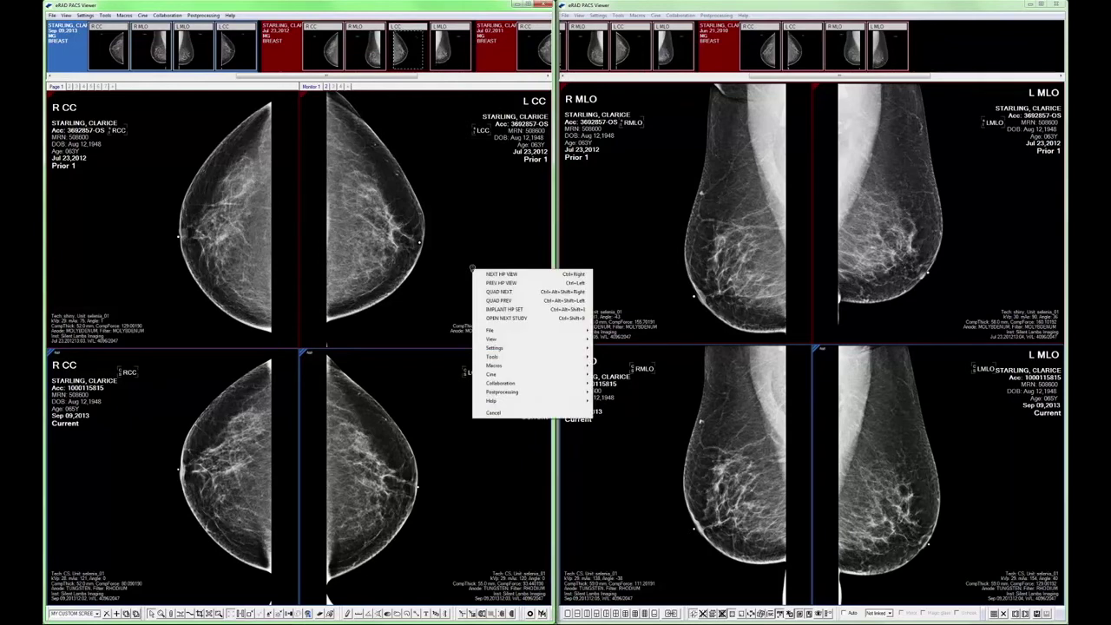
mouse_move(514, 347)
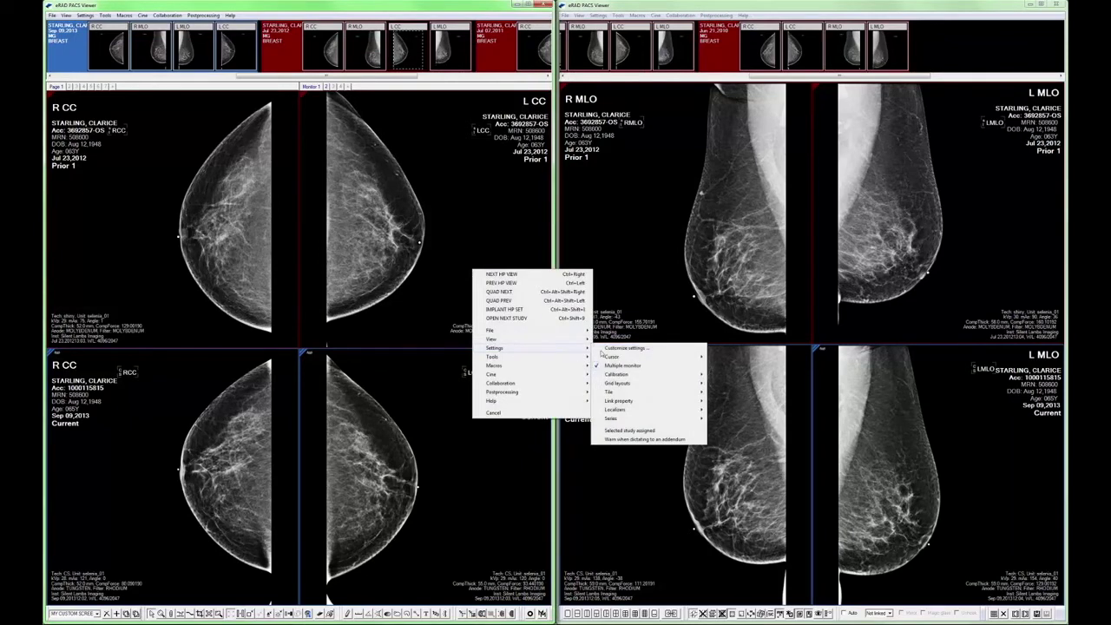
left_click(620, 354)
left_click_drag(377, 206, 626, 185)
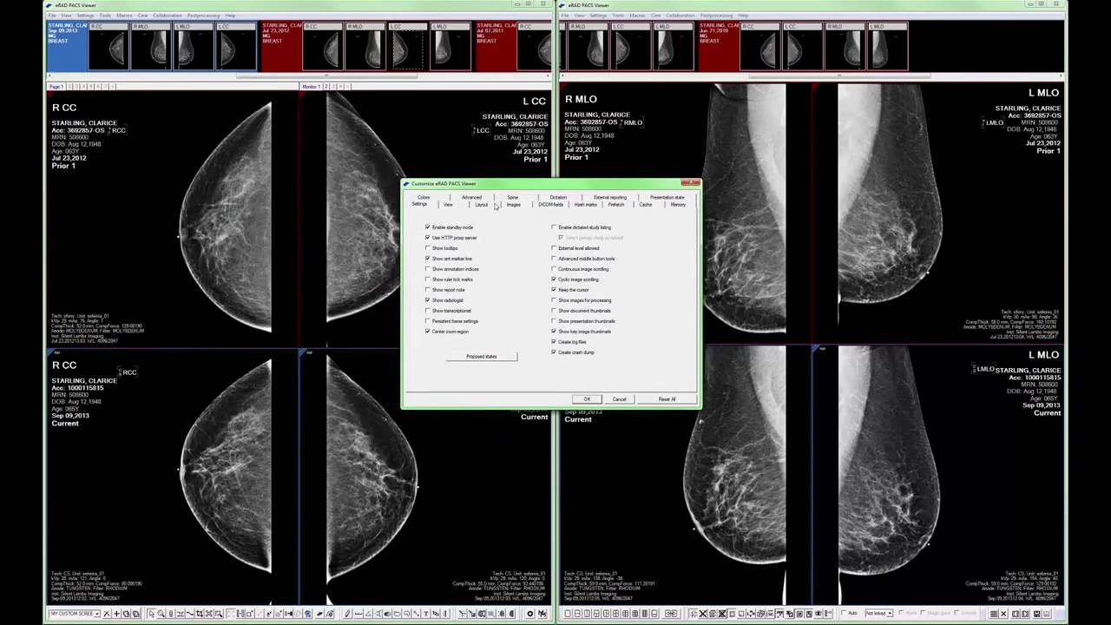
left_click(491, 205)
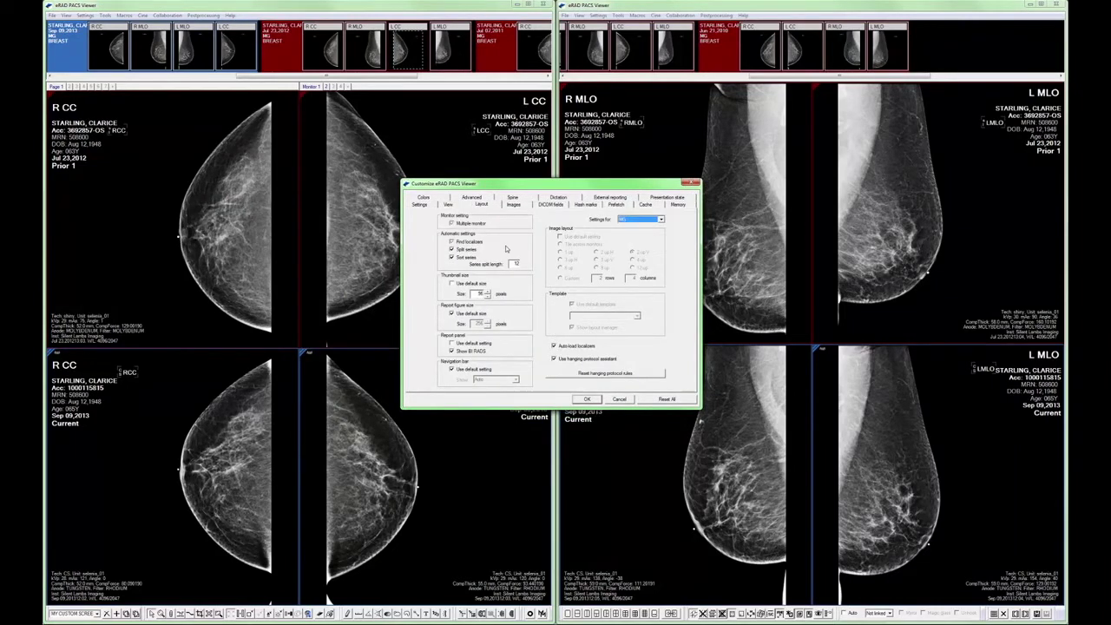
left_click(555, 358)
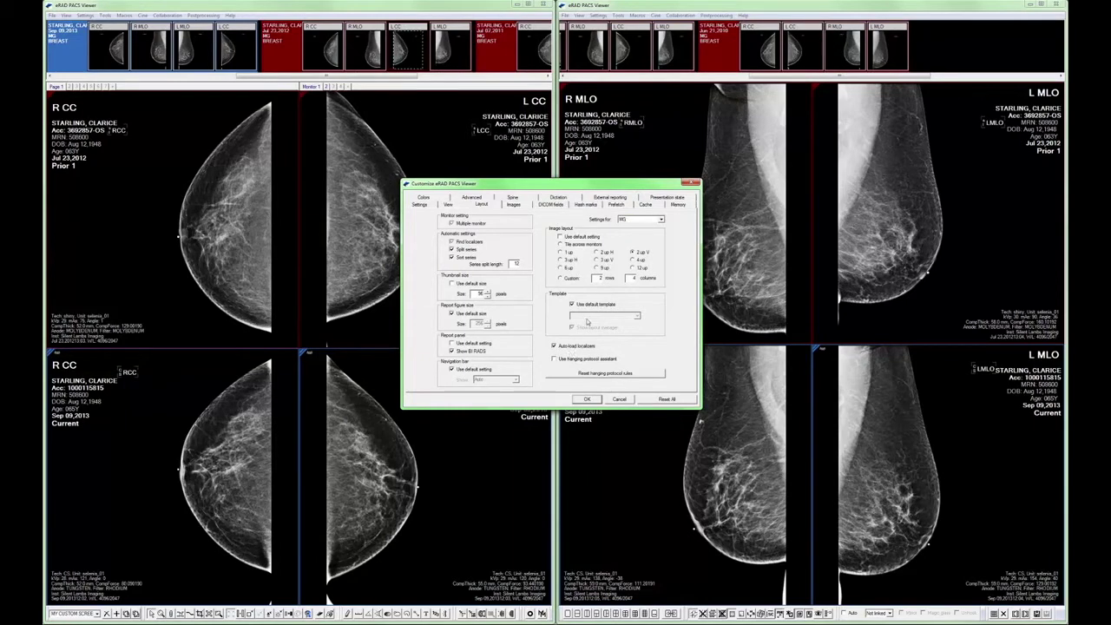
left_click(574, 304)
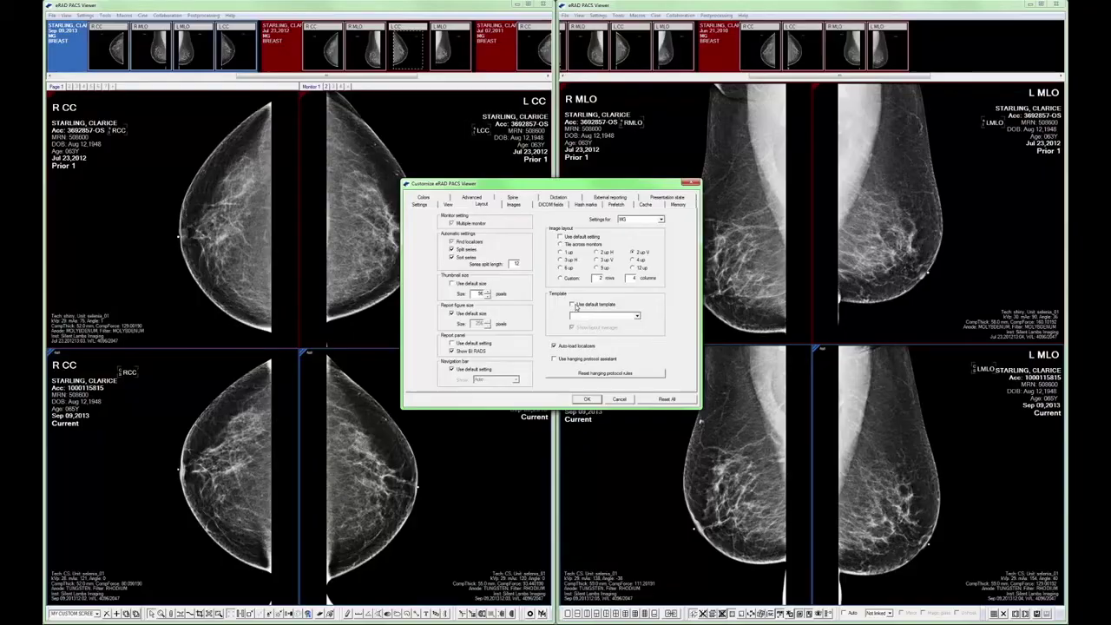
Step: Assign MY CUSTOM SCREENING MG PROTOCOL as the MG template with the layout manager hidden, and apply it with the hanging protocol assistant enabled
left_click(638, 317)
left_click_drag(638, 334, 638, 341)
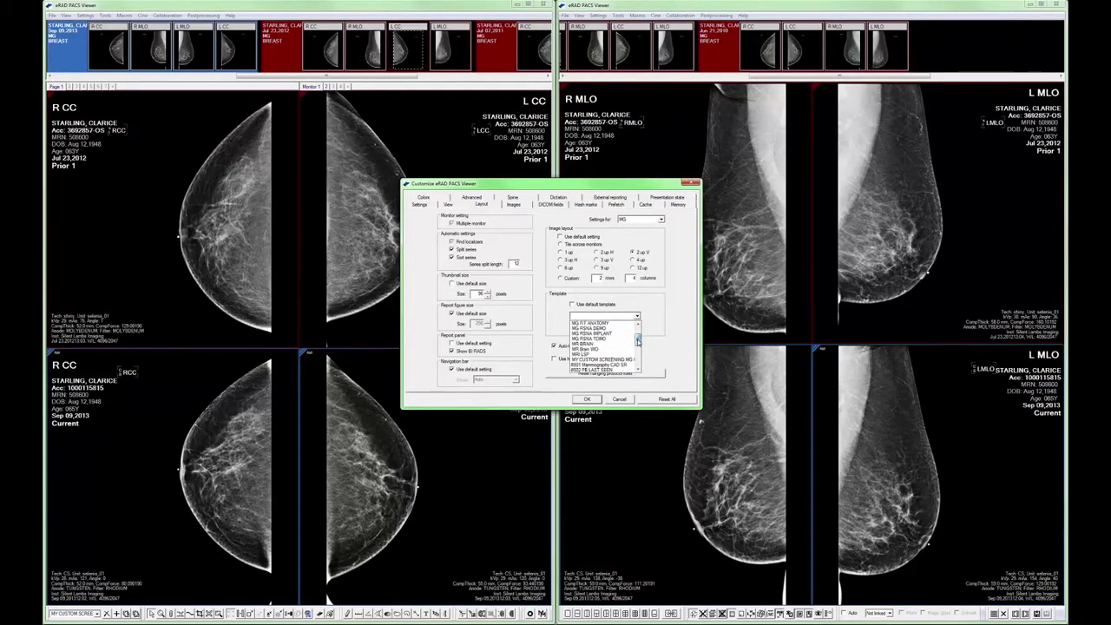
left_click(624, 360)
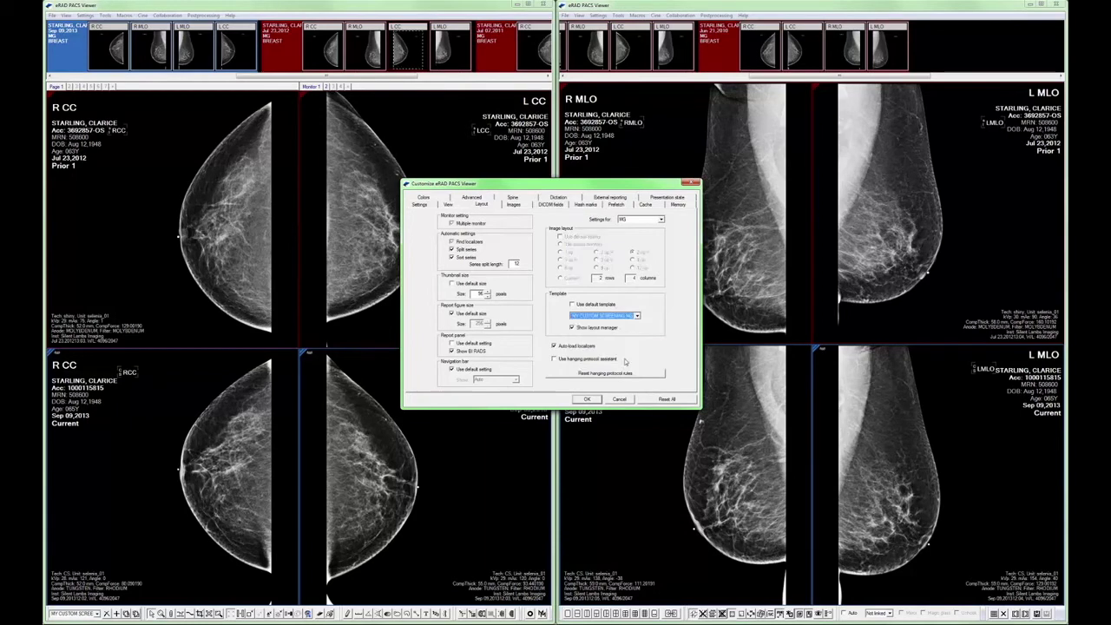
left_click(572, 328)
left_click(556, 362)
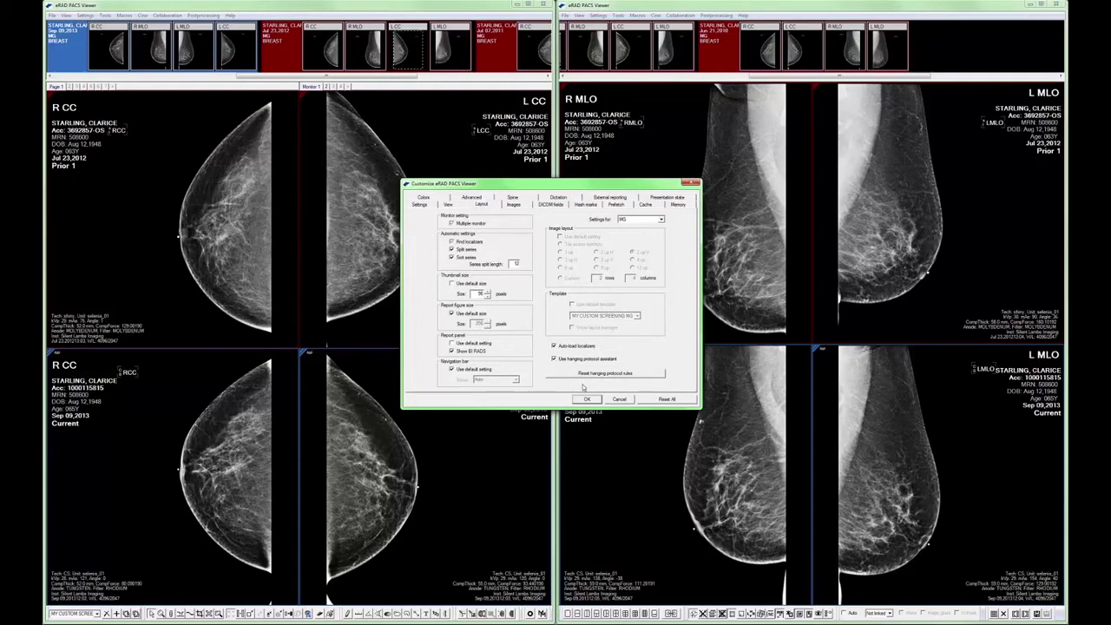
left_click(586, 399)
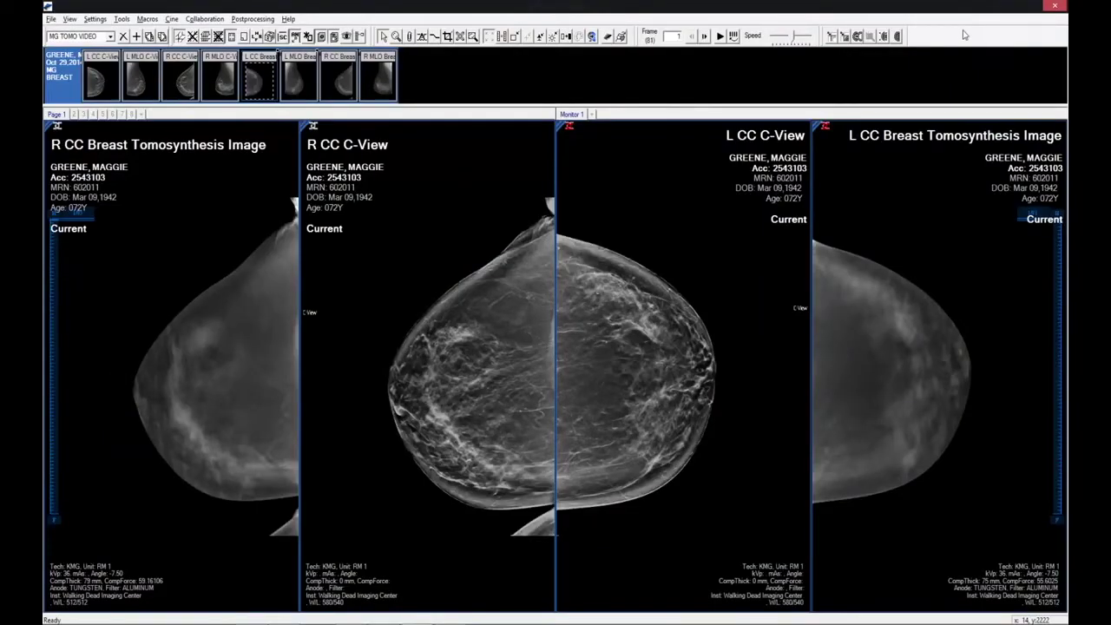
Step: Review the left and right tomosynthesis slices beside their C-View images on the CC and MLO pages of MG TOMO VIDEO, magnifying the views
left_click_drag(862, 367, 923, 451)
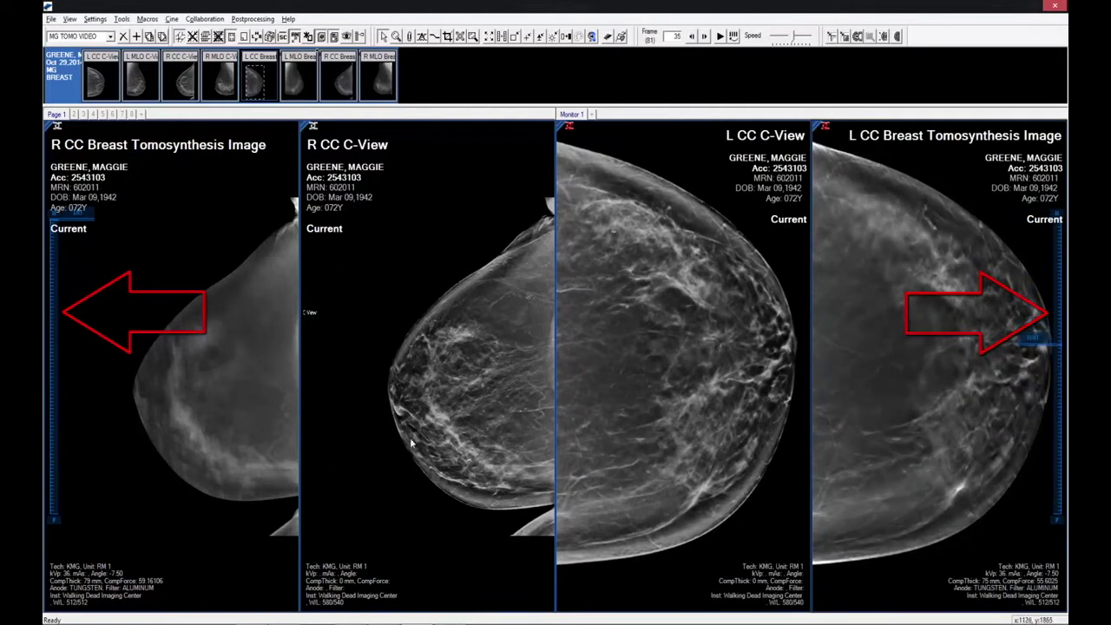
left_click_drag(208, 323, 205, 442)
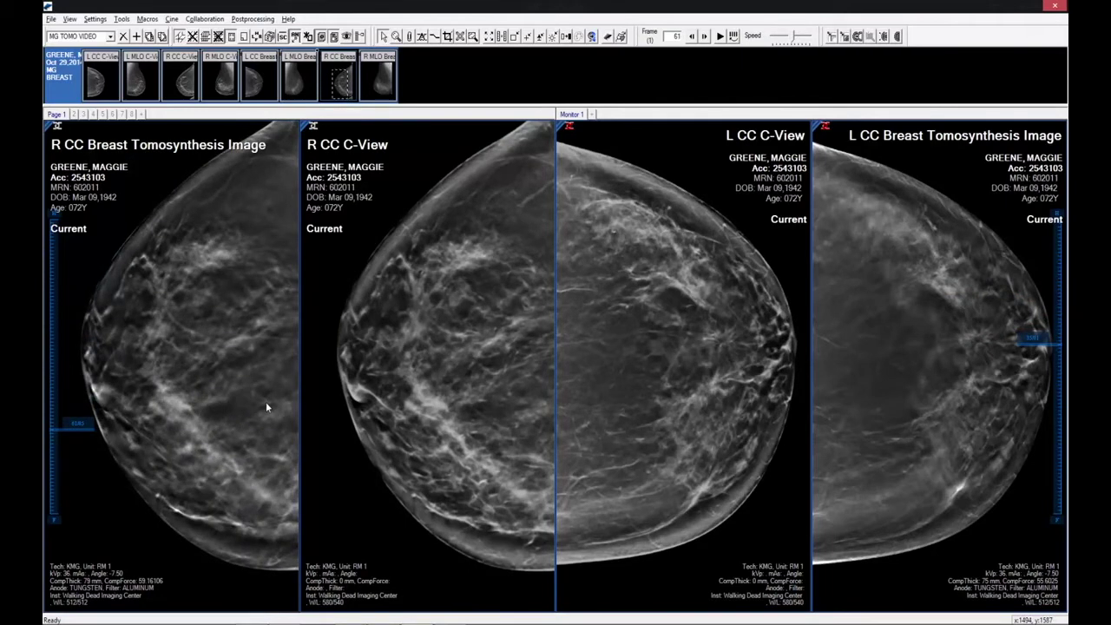
key("Page_Down")
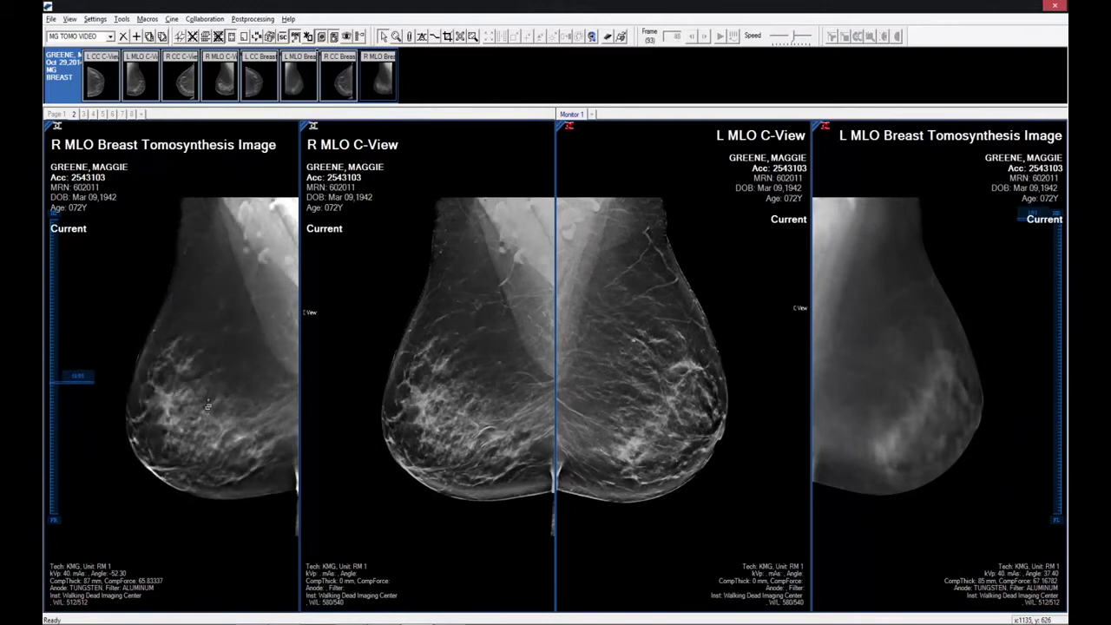
left_click(927, 354)
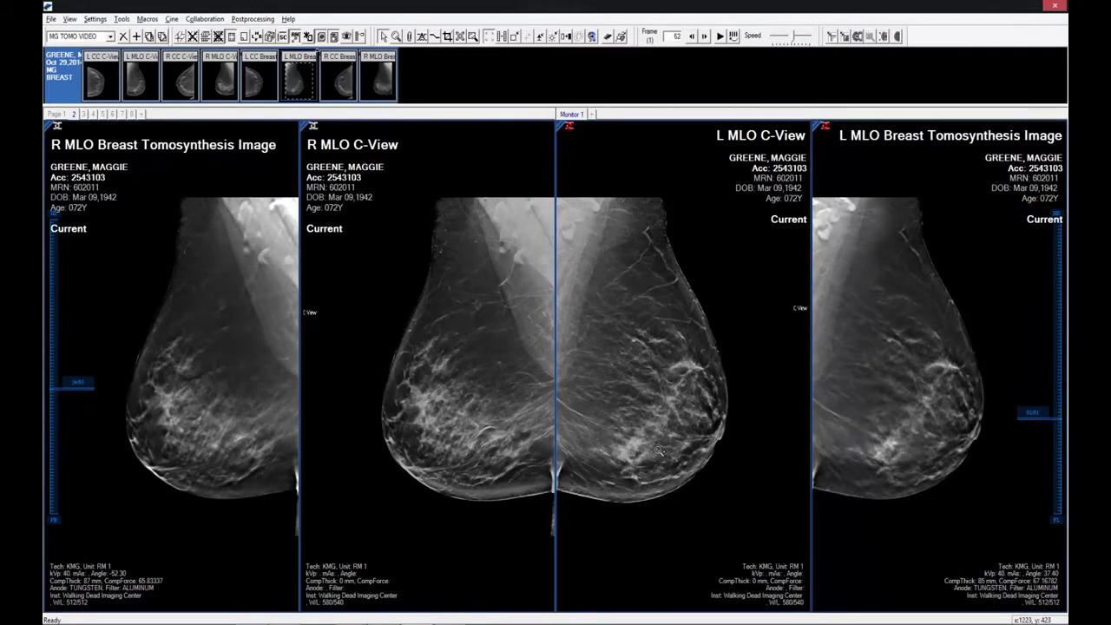
scroll(685, 315, "up", 5)
scroll(704, 339, "down", 5)
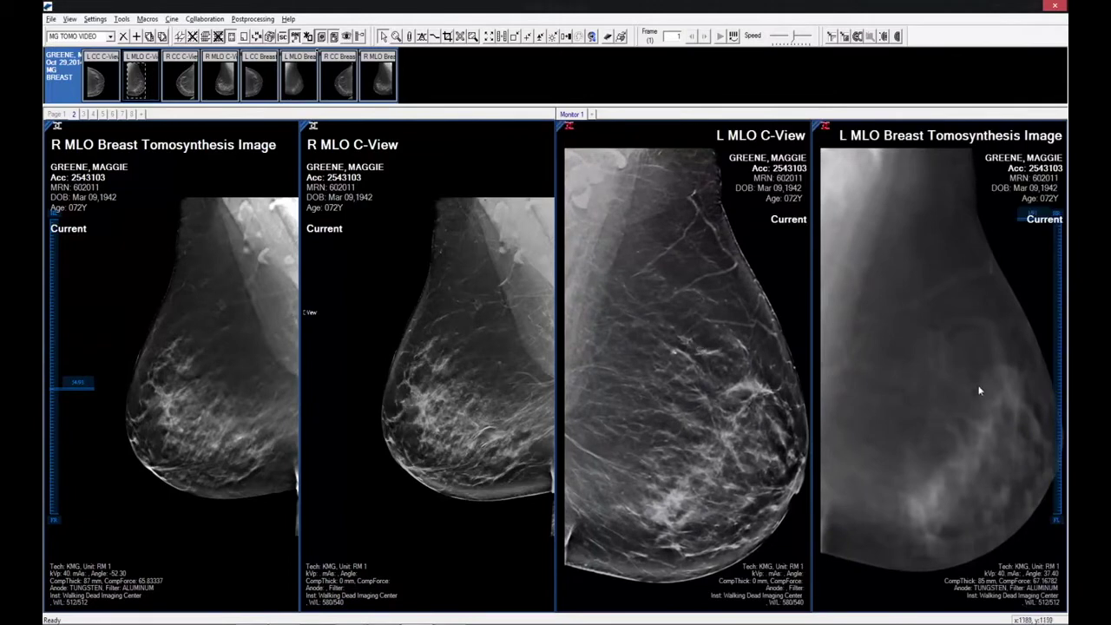
mouse_move(963, 469)
left_mouse_down()
mouse_move(950, 391)
mouse_move(950, 402)
left_mouse_up()
Step: Page through the single-view C-View and tomosynthesis pairs and the four-view overviews, returning to page 1
key("Page_Down")
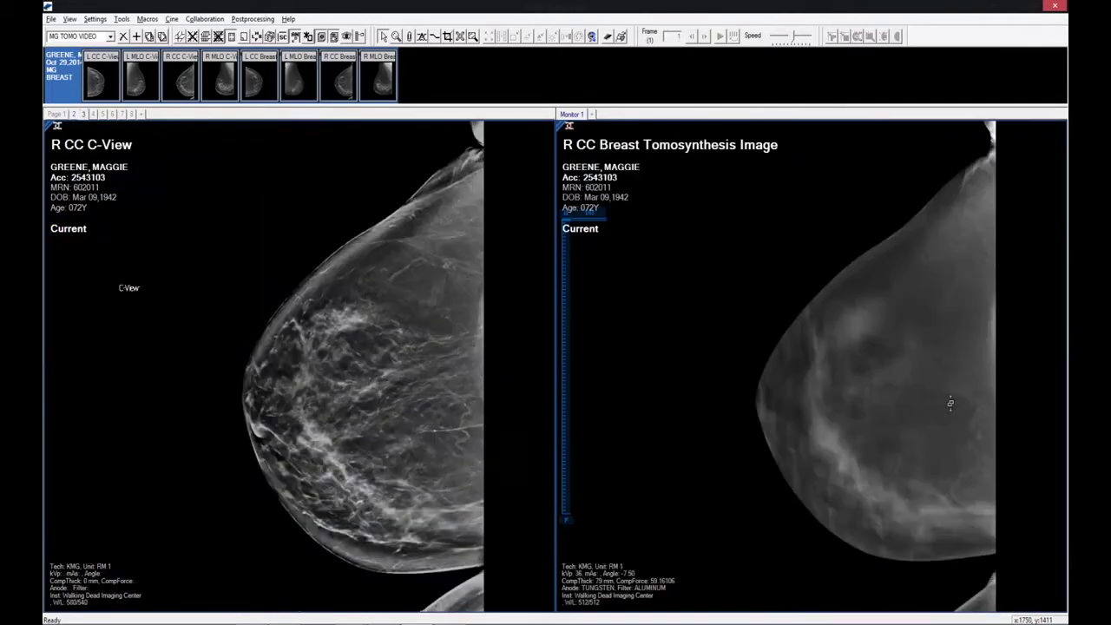
key("Page_Down")
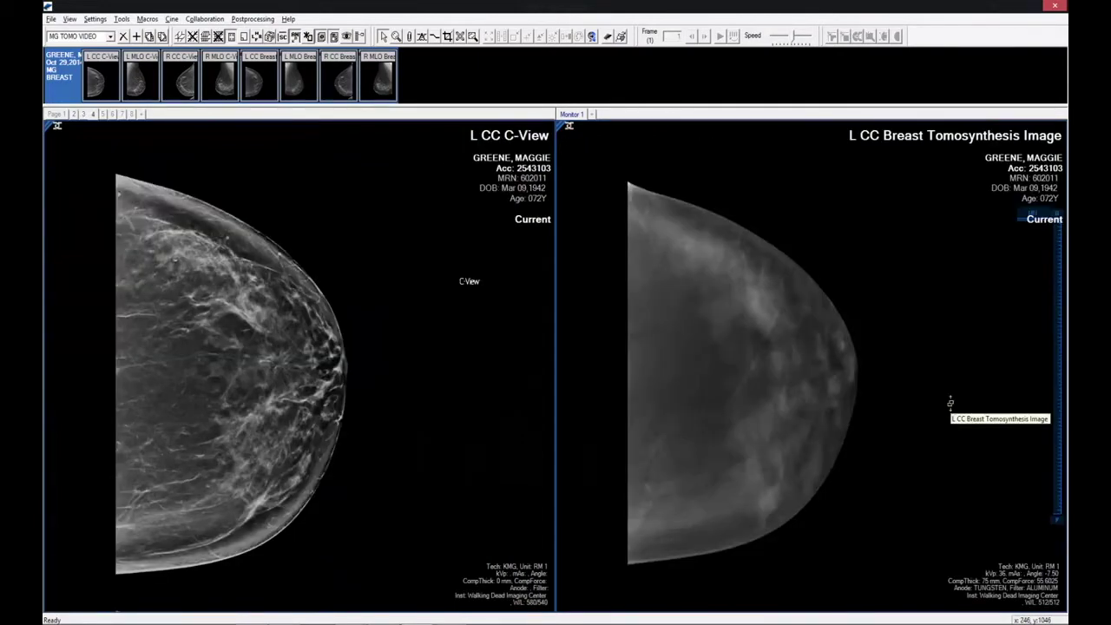
key("Page_Down")
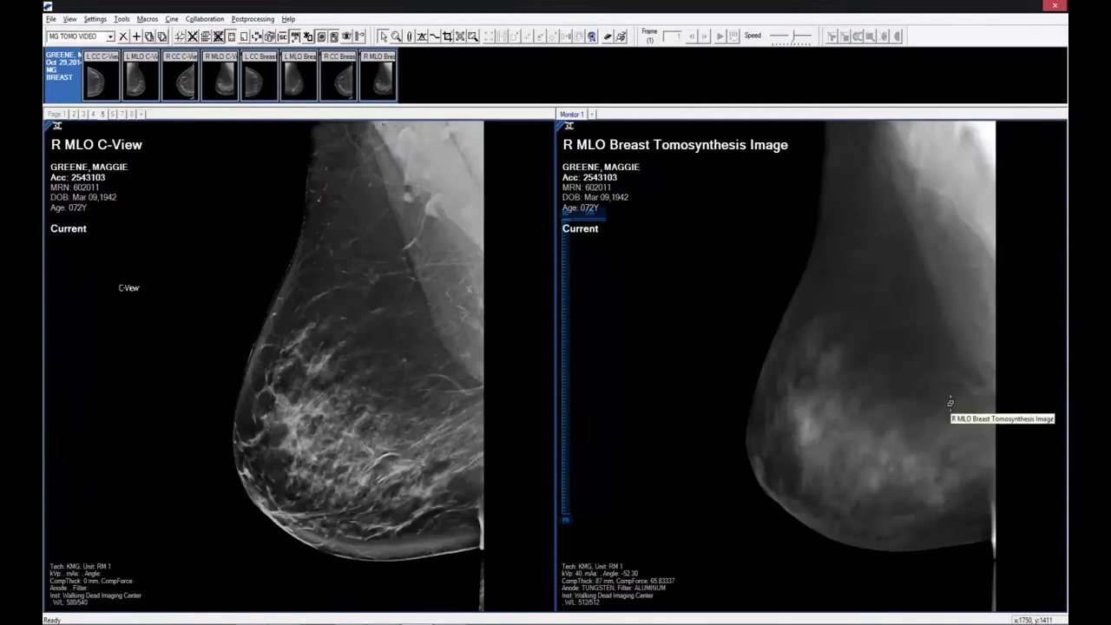
key("Page_Down")
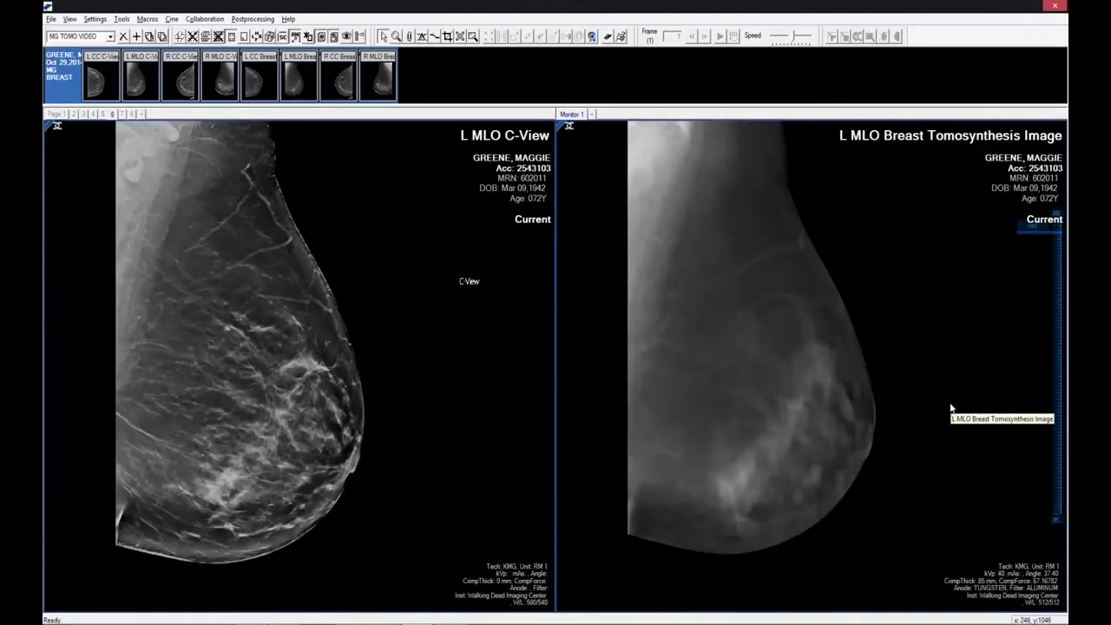
key("Page_Down")
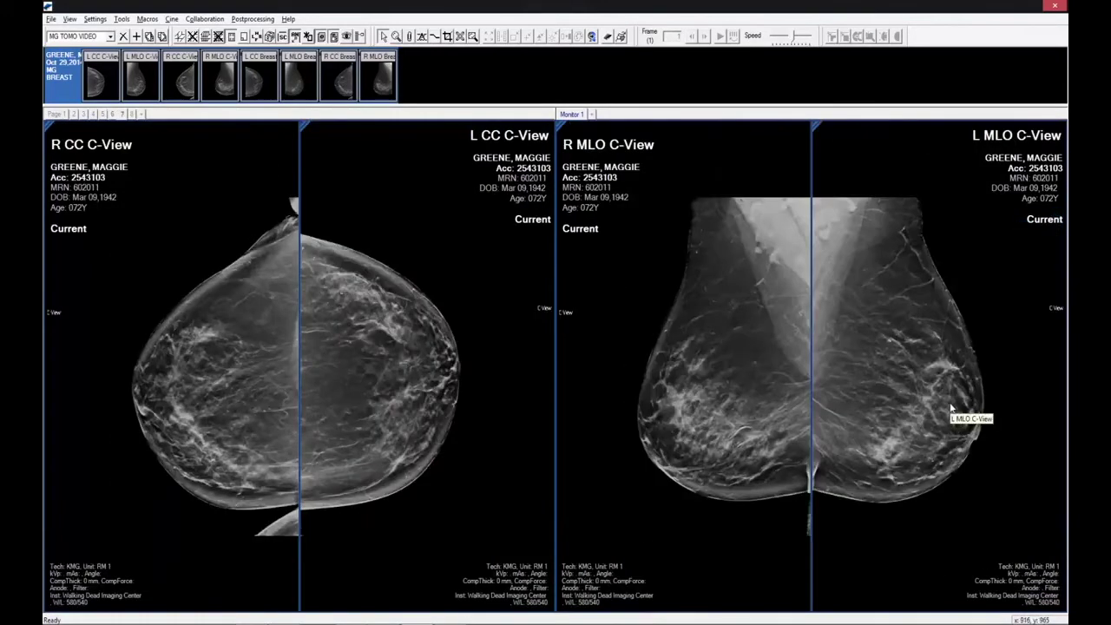
key("Page_Down")
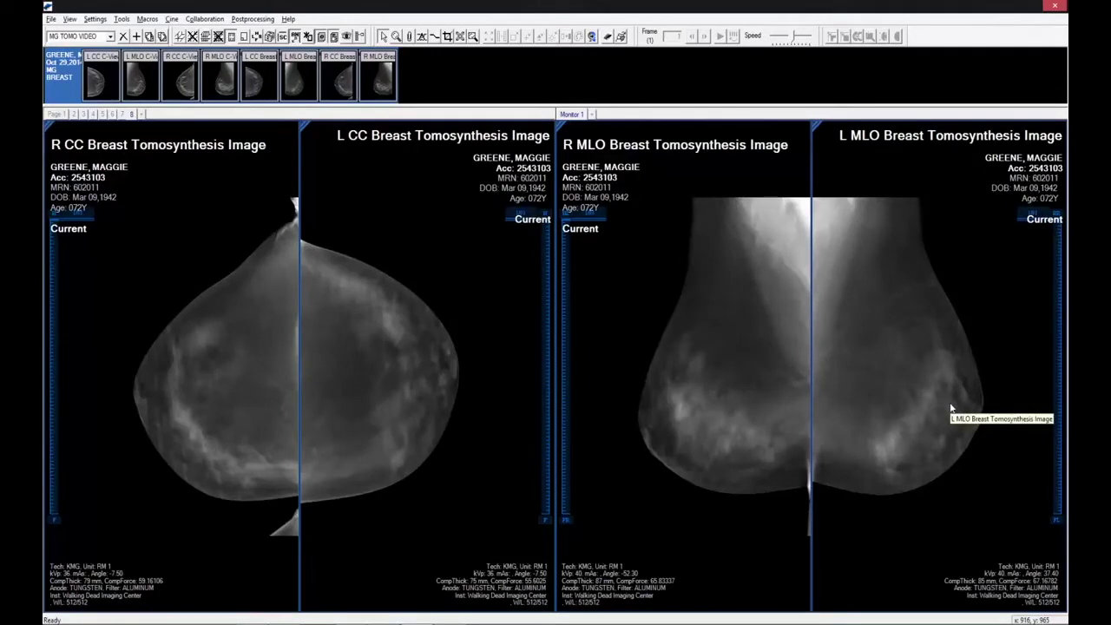
key("Page_Down")
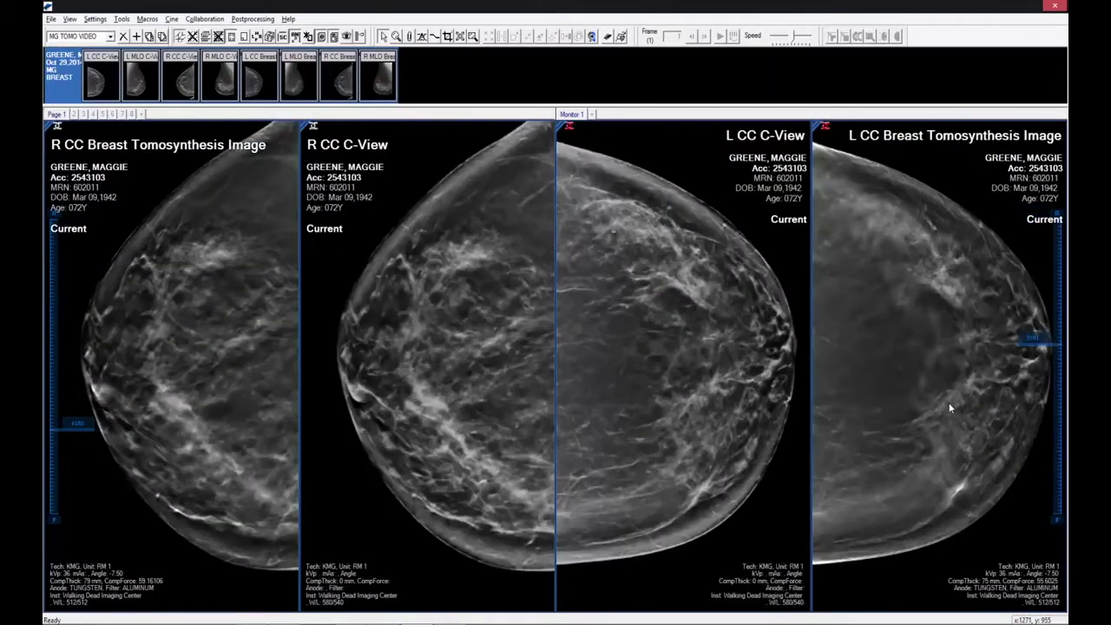
left_click(203, 195)
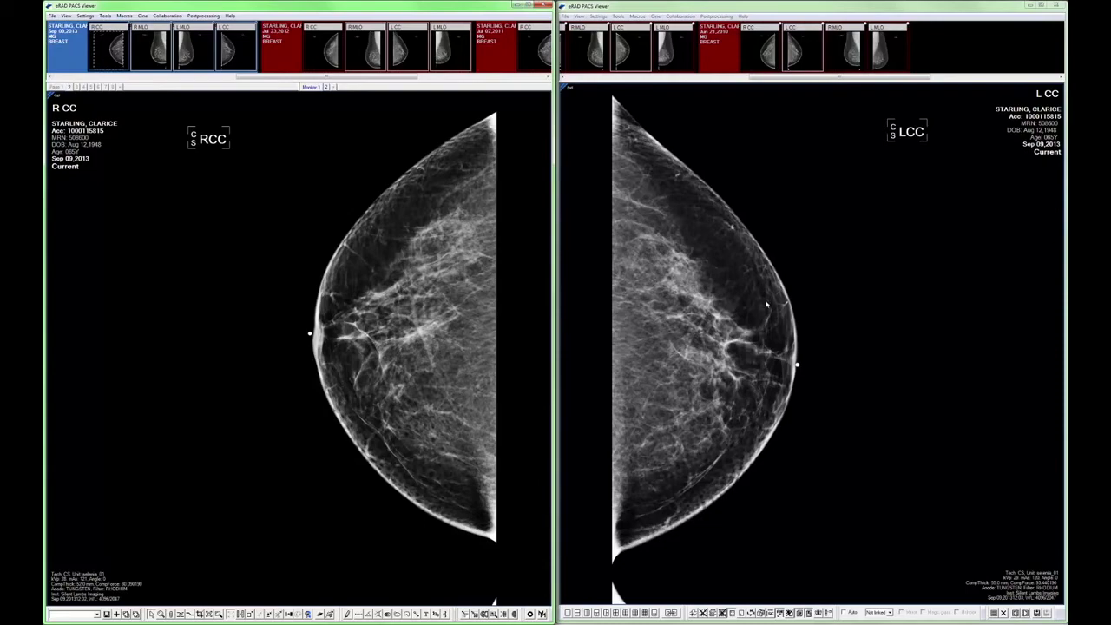
Step: Start the mammography view progression on the current RCC image to magnify its first quadrant
right_click(356, 309)
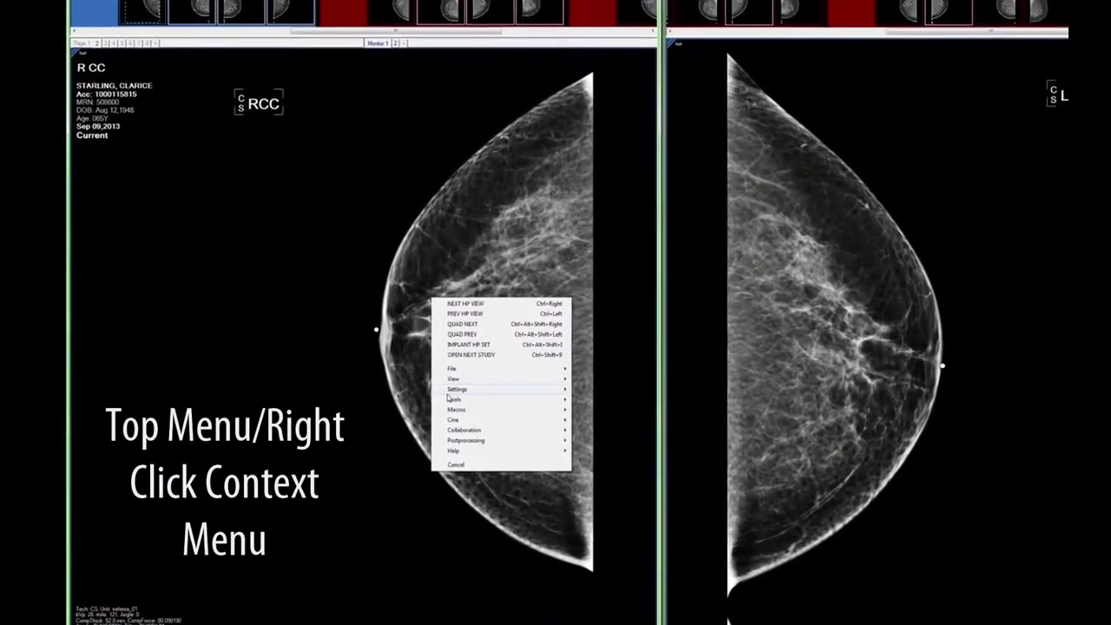
mouse_move(450, 399)
mouse_move(642, 539)
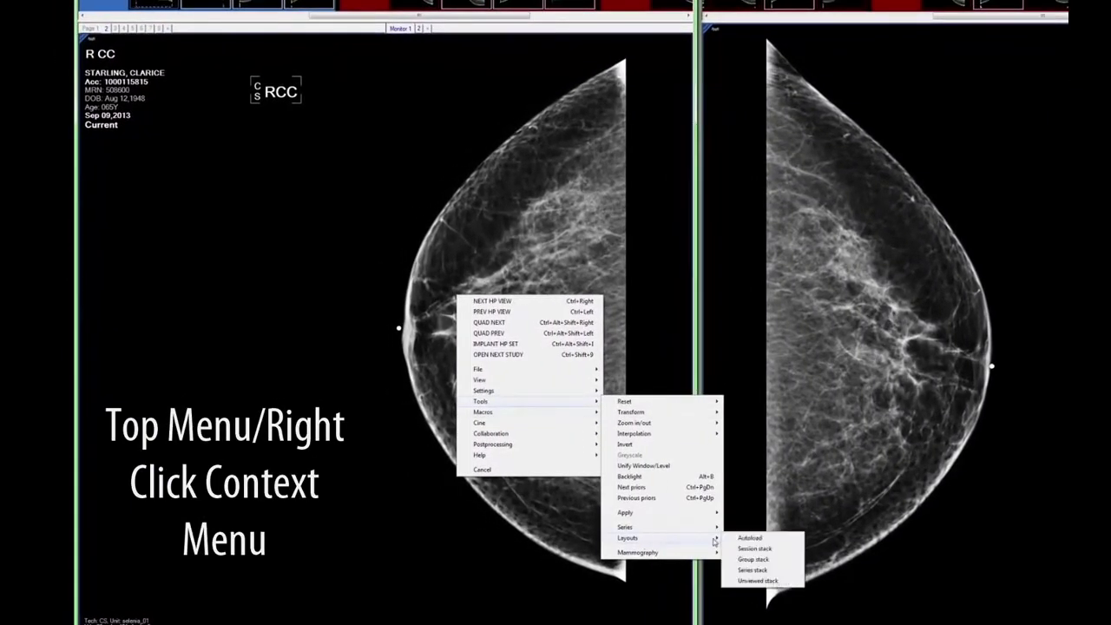
mouse_move(716, 553)
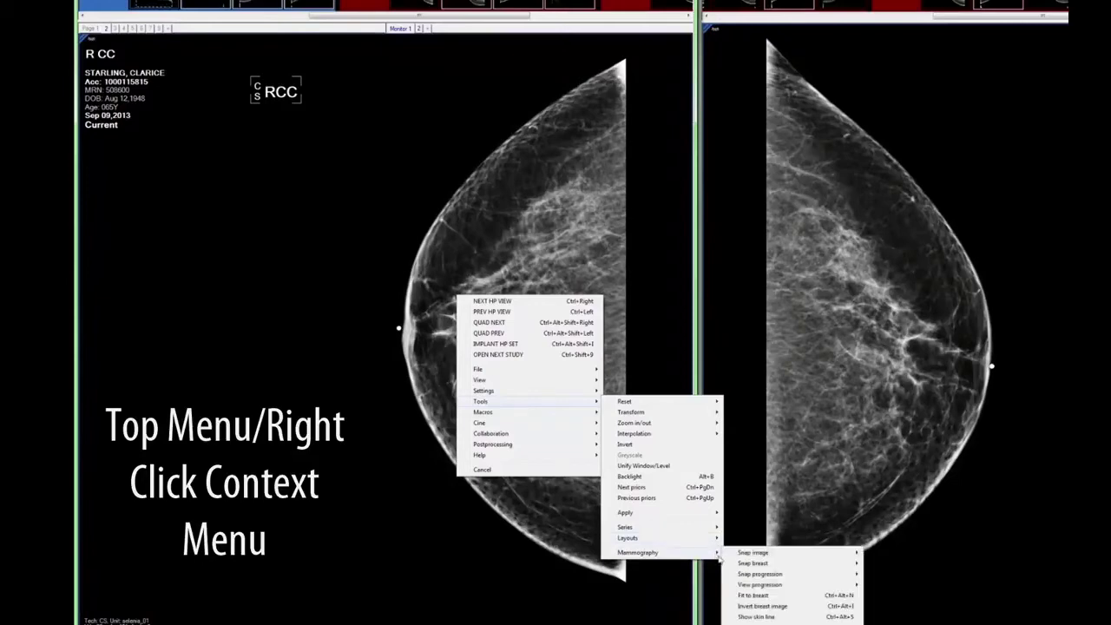
mouse_move(761, 585)
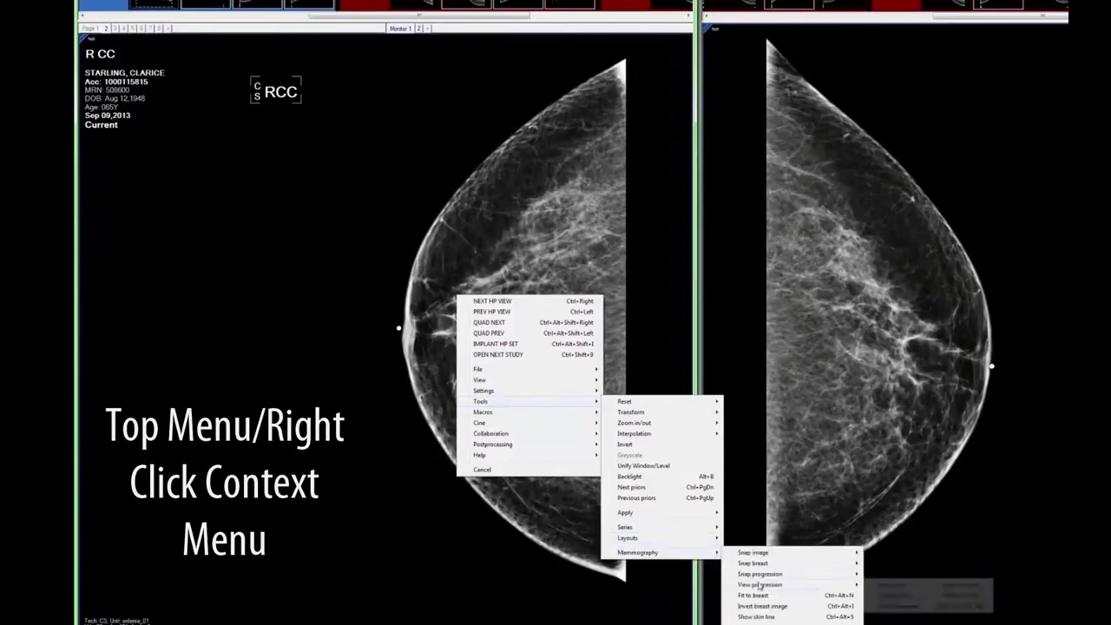
left_click(903, 587)
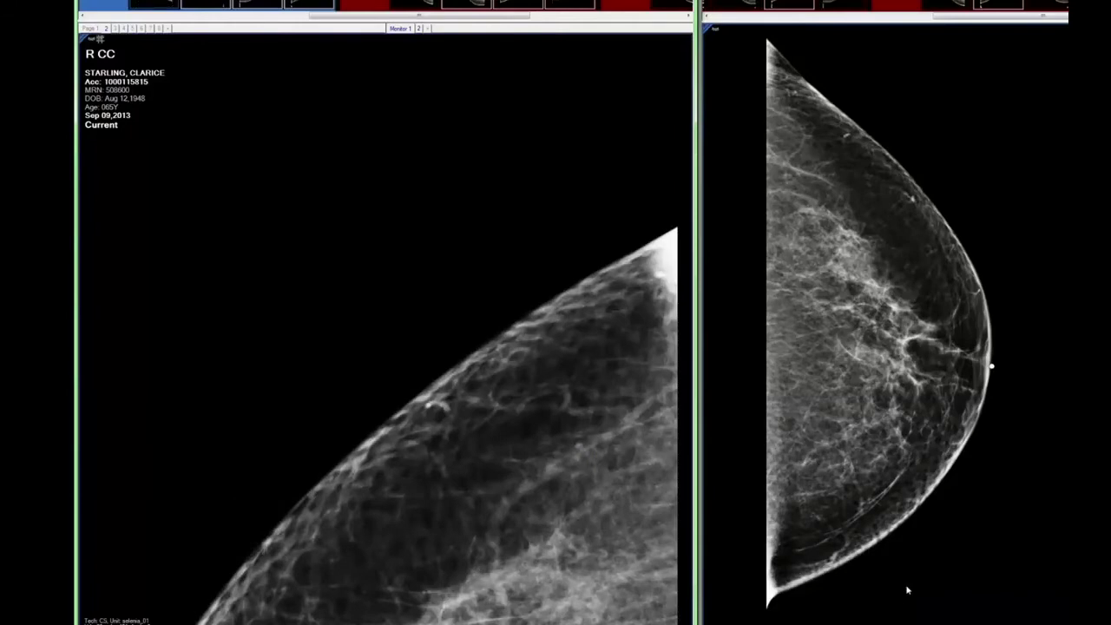
Step: Advance the current RCC image through its following magnified quadrants with the custom QUAD NEXT macro
right_click(443, 286)
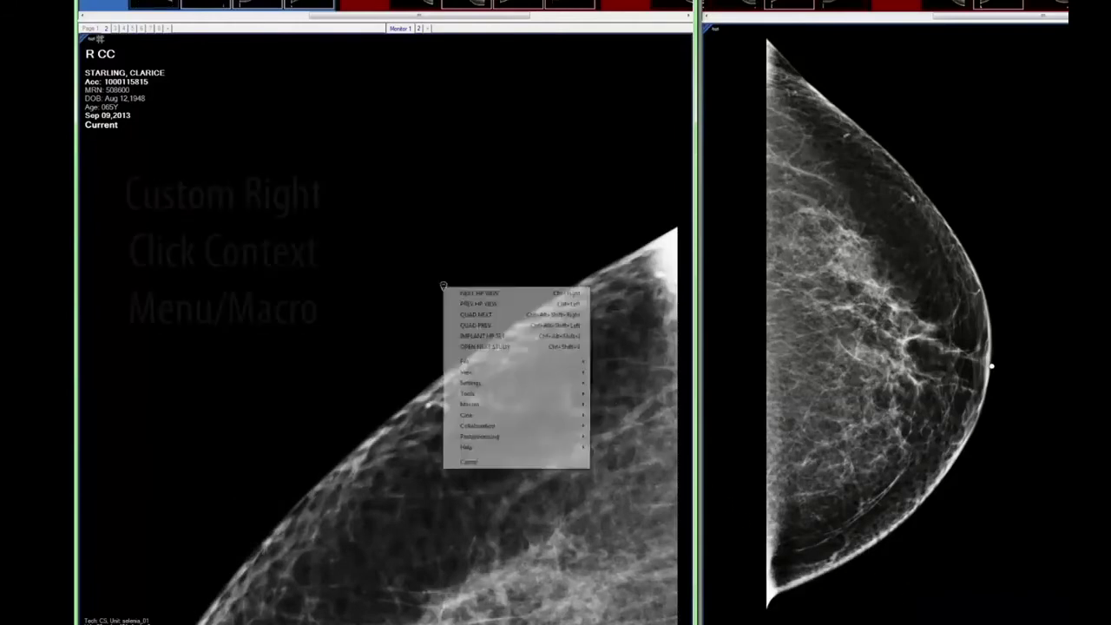
left_click(476, 314)
right_click(456, 319)
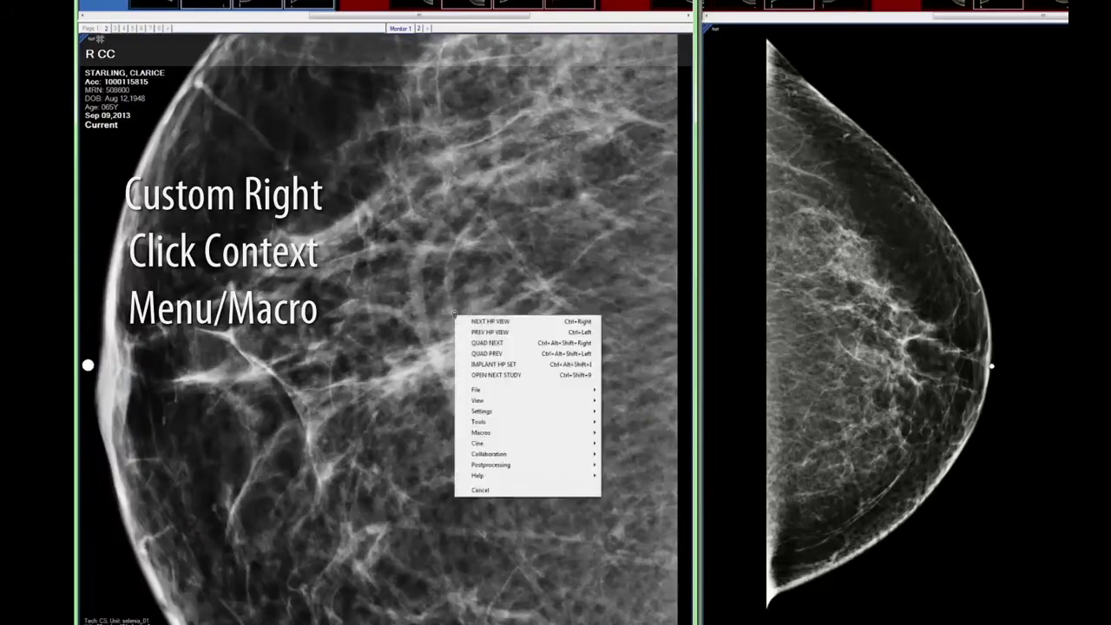
left_click(466, 342)
right_click(466, 339)
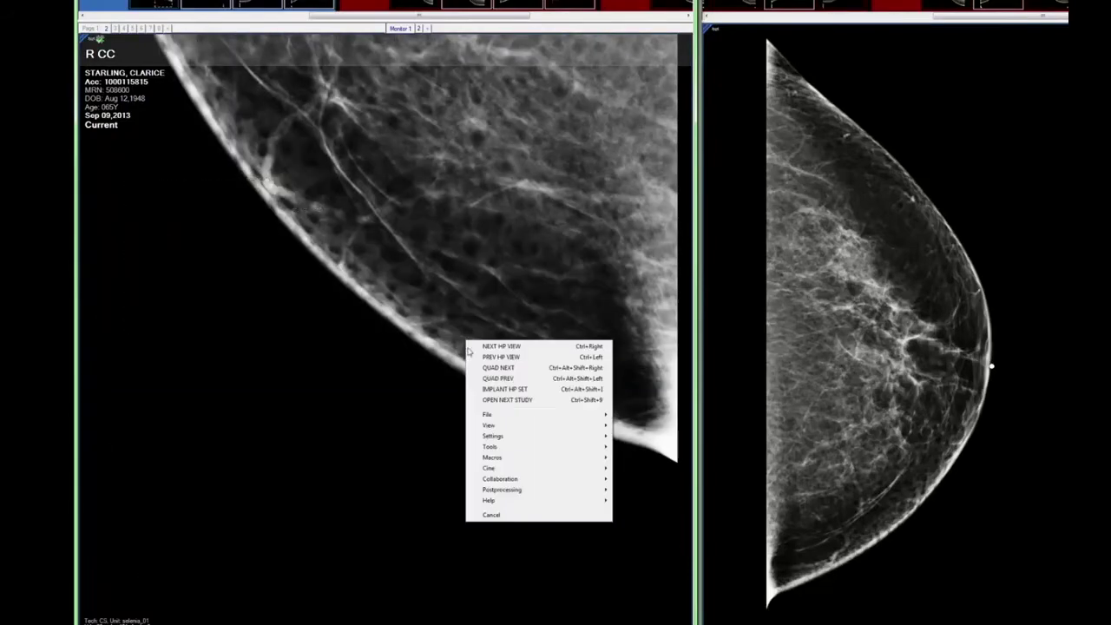
left_click(476, 344)
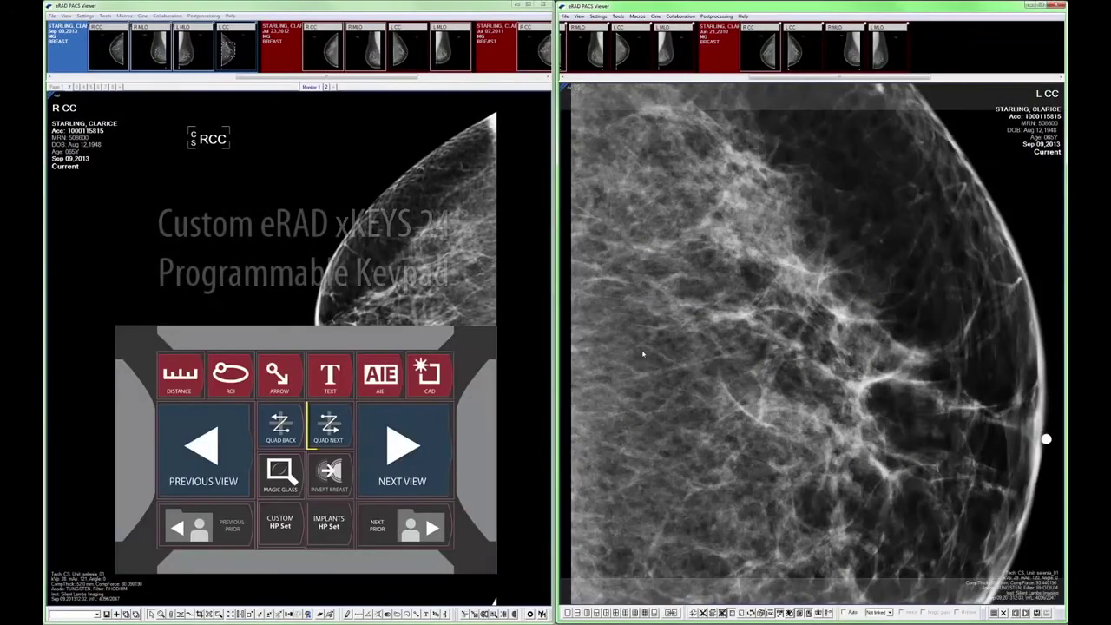
Step: Advance the current LCC image through its following magnified quadrants with the custom QUAD NEXT macro
key("Page_Down")
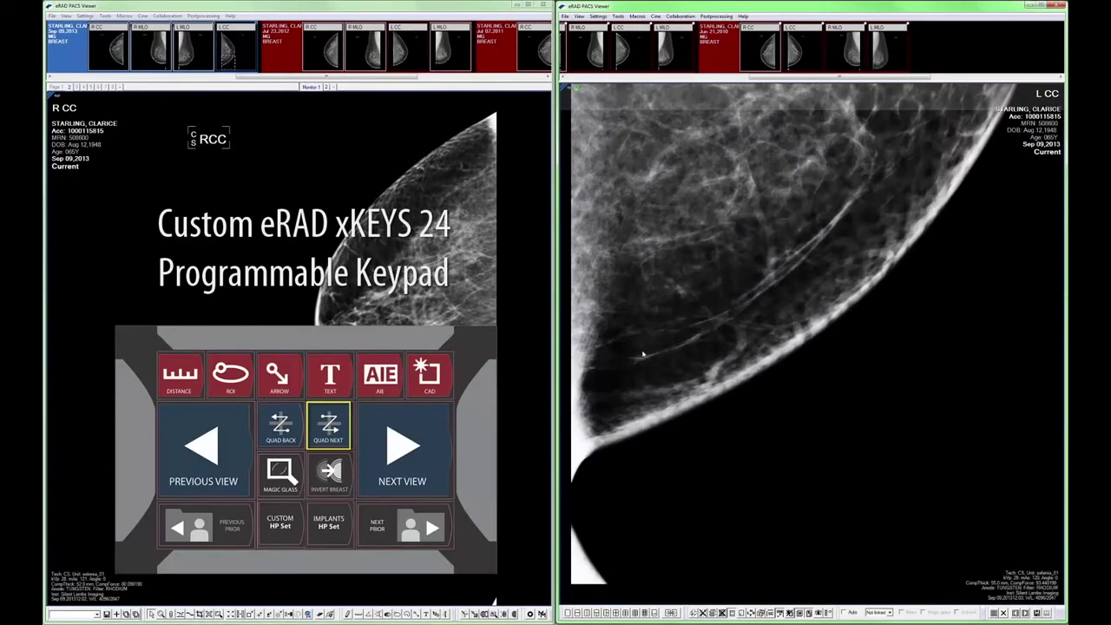
key("Page_Down")
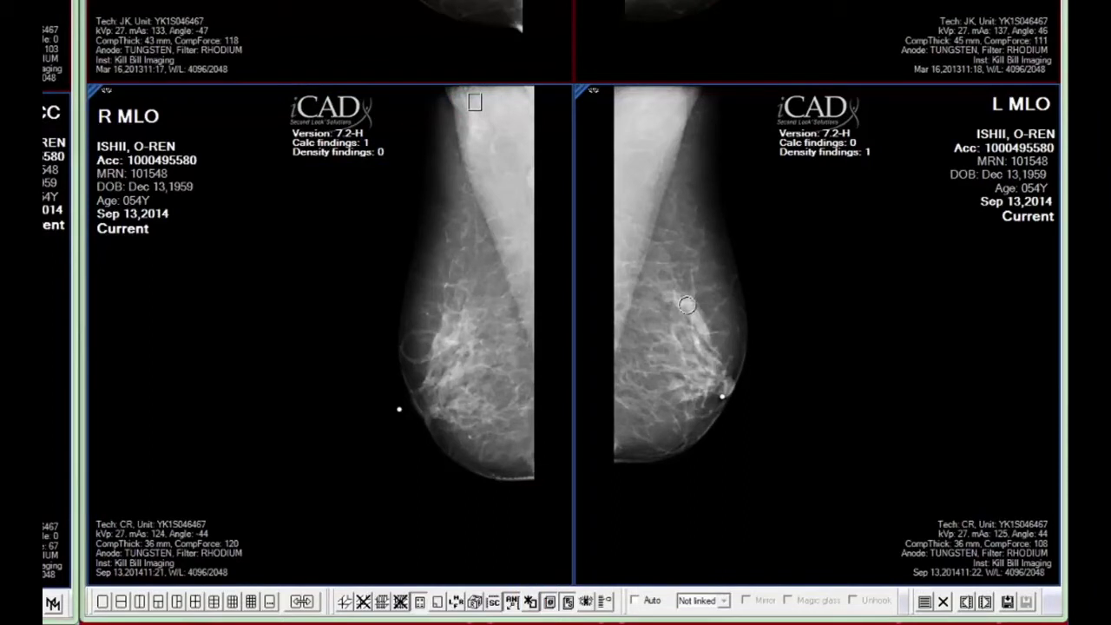
Step: Toggle the iCAD findings marks on the current mammogram images off and back on
left_click(530, 601)
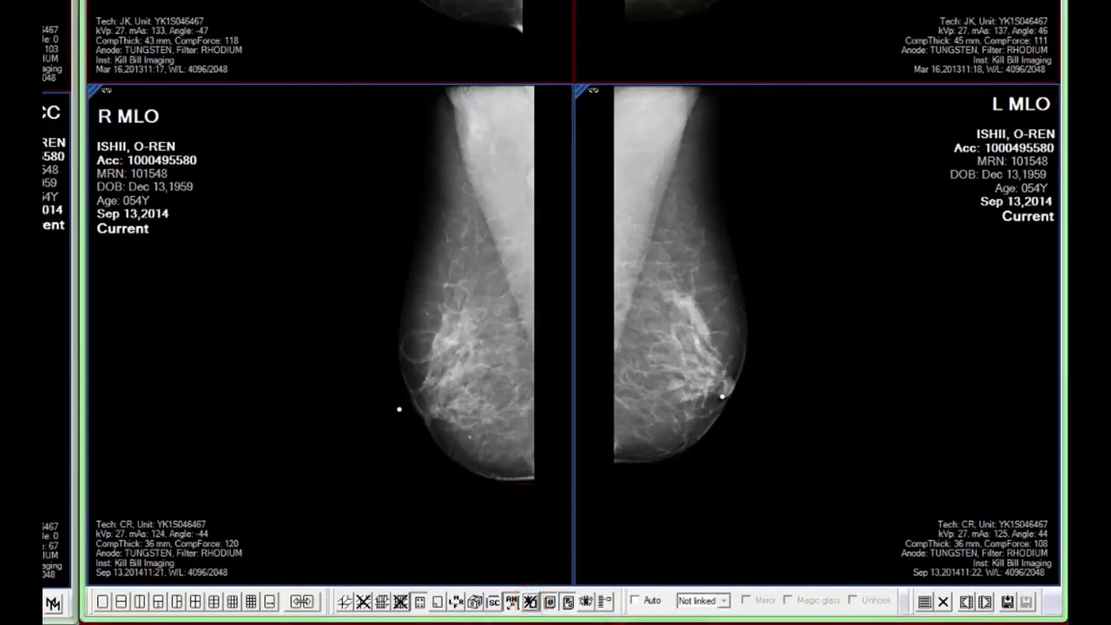
left_click(530, 601)
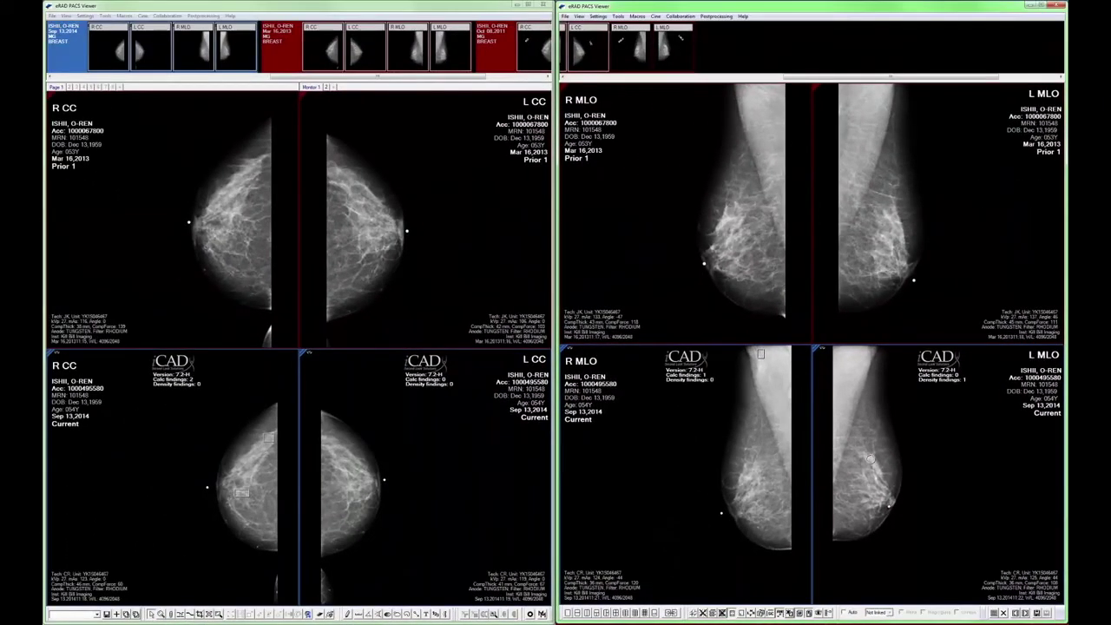
Step: Load a mammography hanging protocol for the study and page through the current four-view overview and the single-view CC and MLO comparisons with priors
left_click(73, 614)
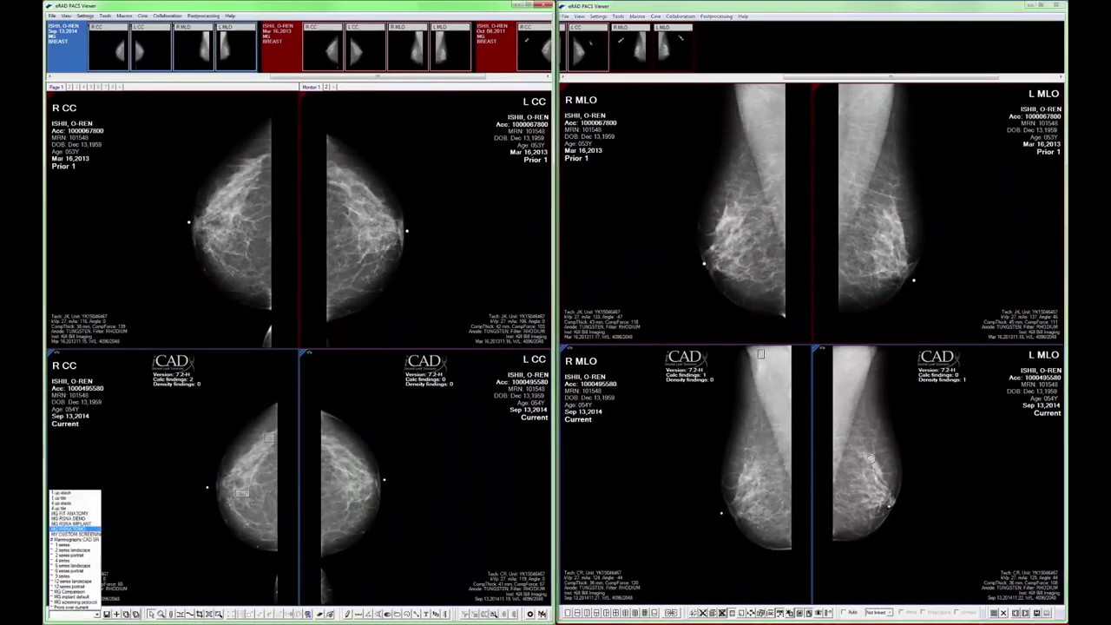
left_click(74, 533)
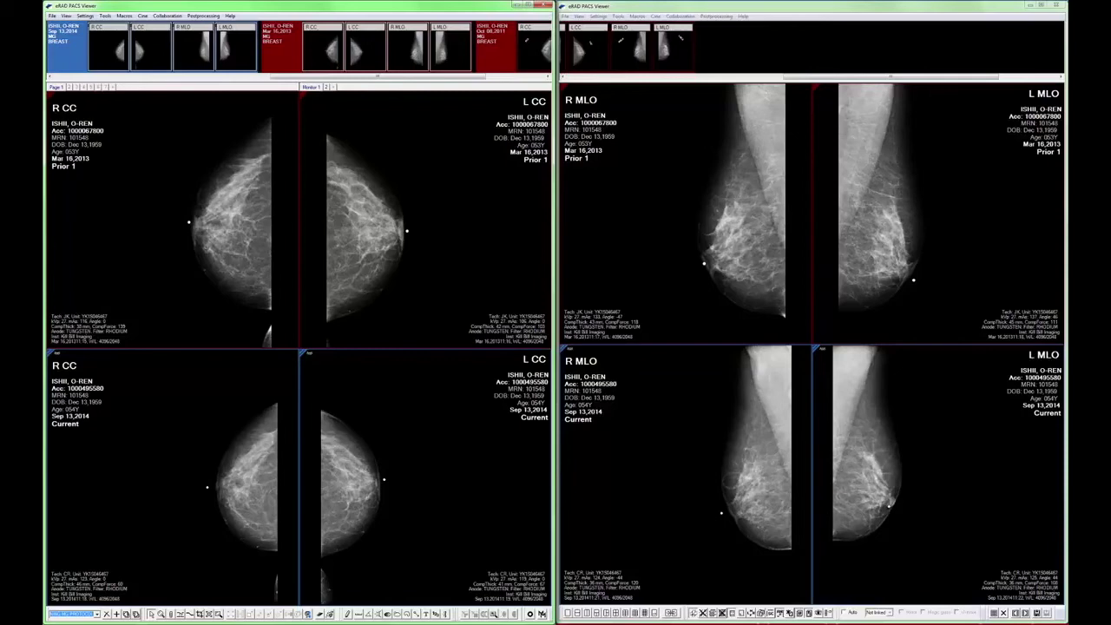
key("space")
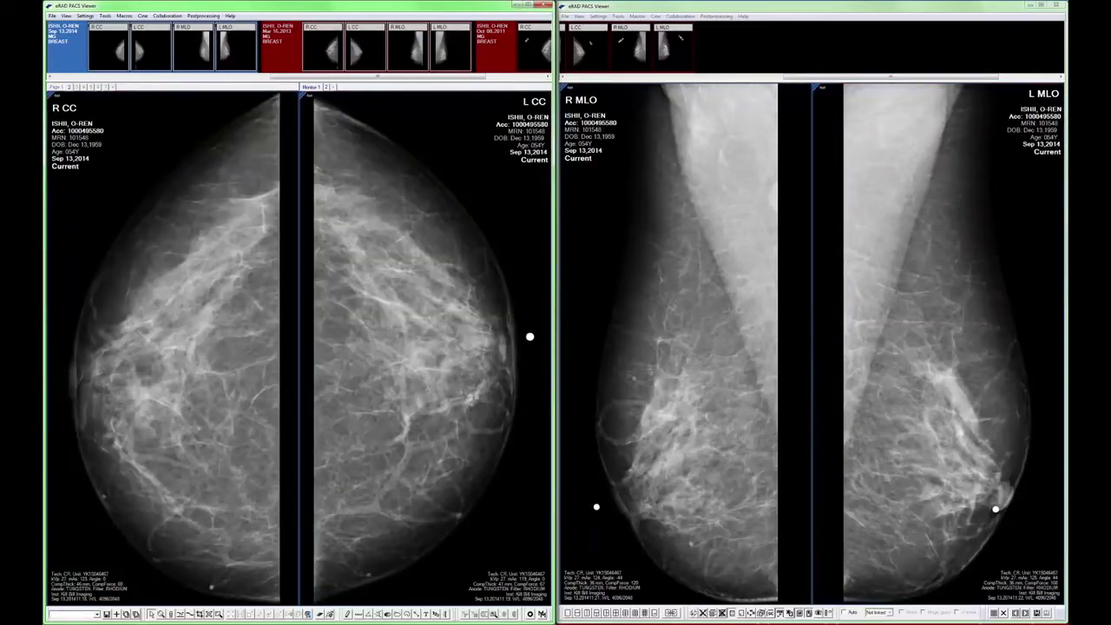
key("space")
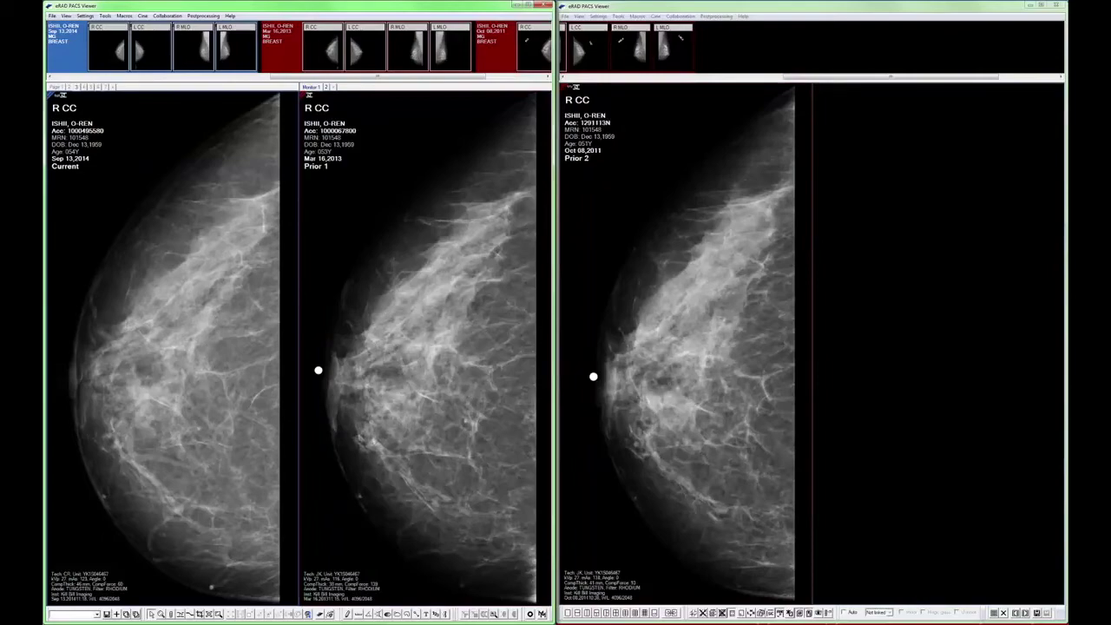
key("space")
key("space")
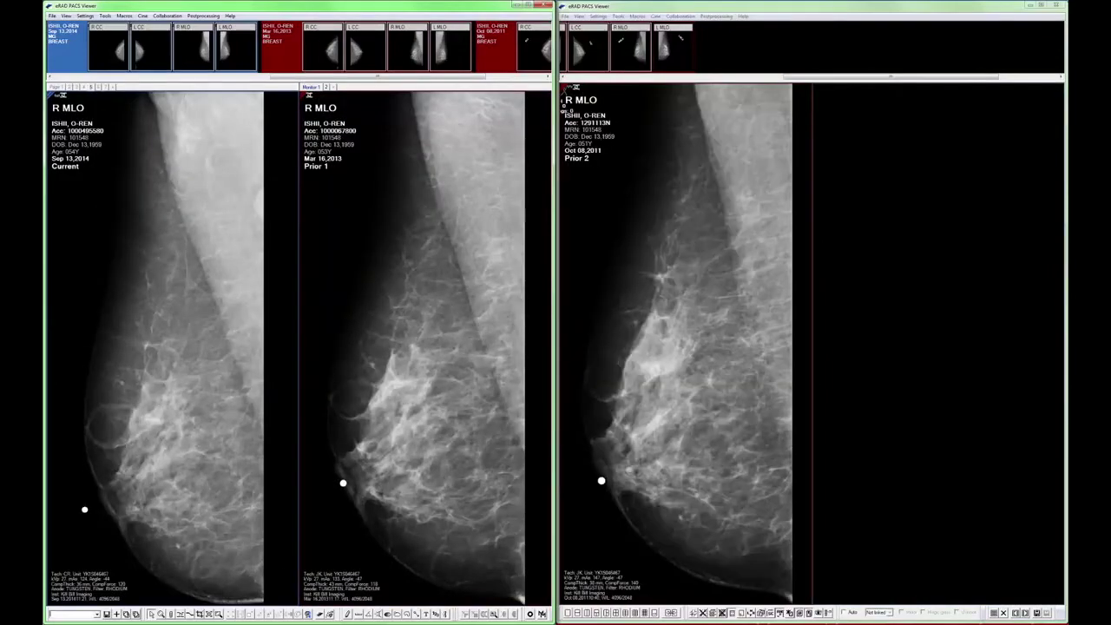
key("space")
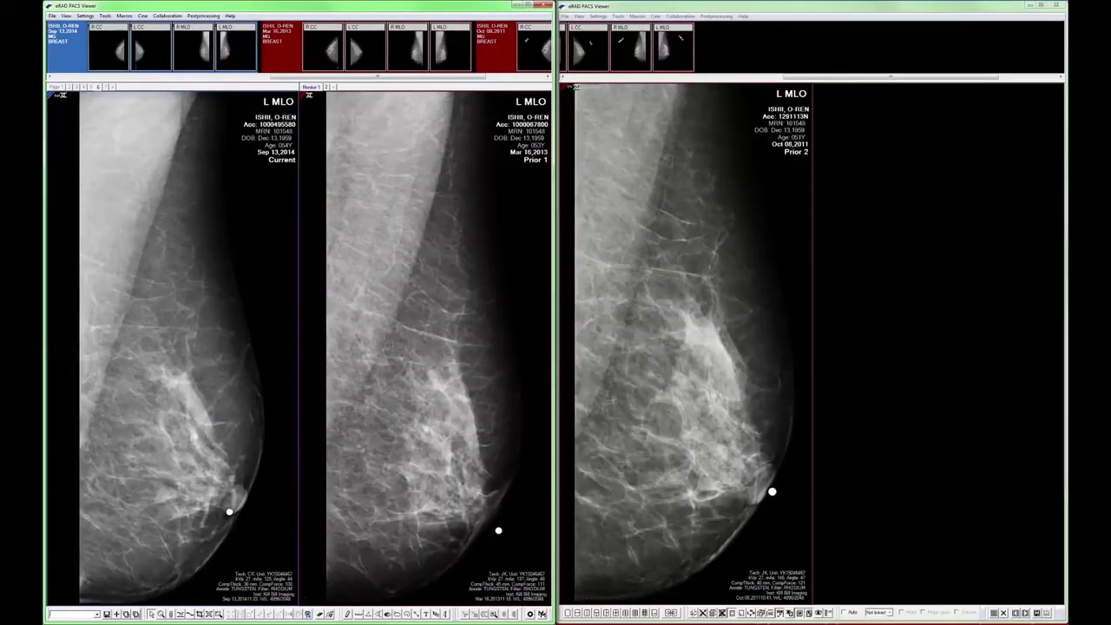
key("space")
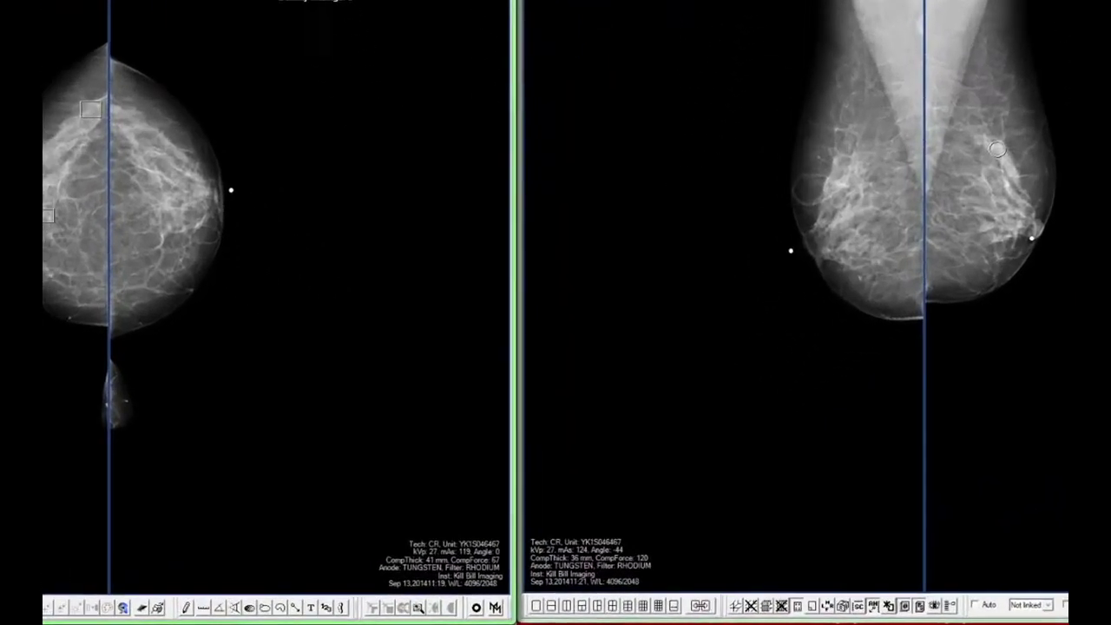
Step: Record a macro that toggles the CAD marks and save it as CAD TOGGLE with the accelerator Ctrl+Alt+Down
left_click(422, 600)
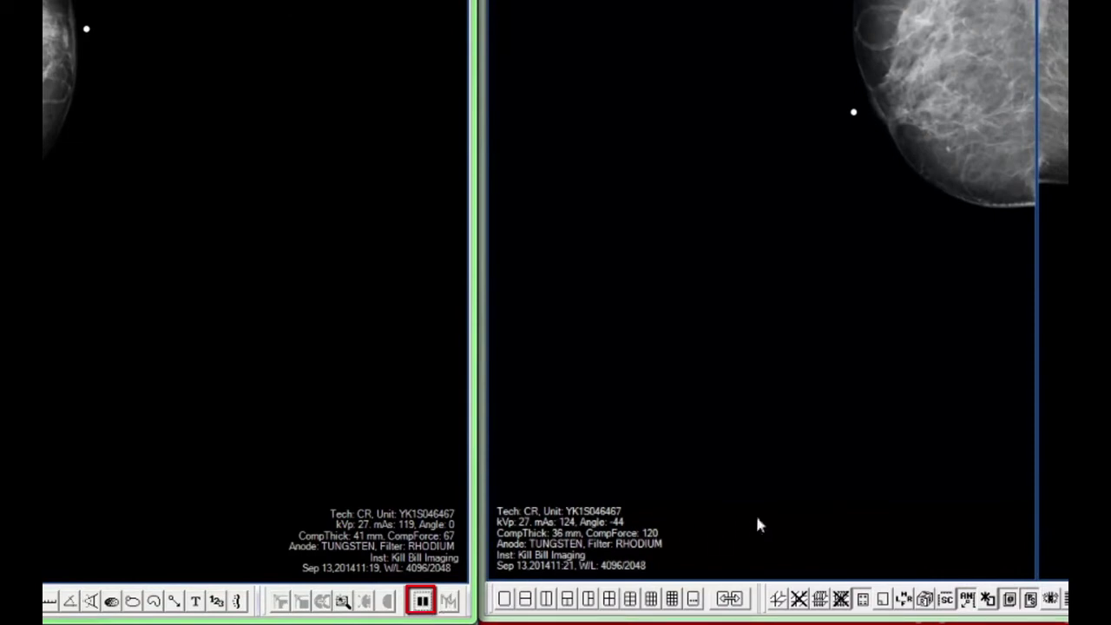
left_click(989, 598)
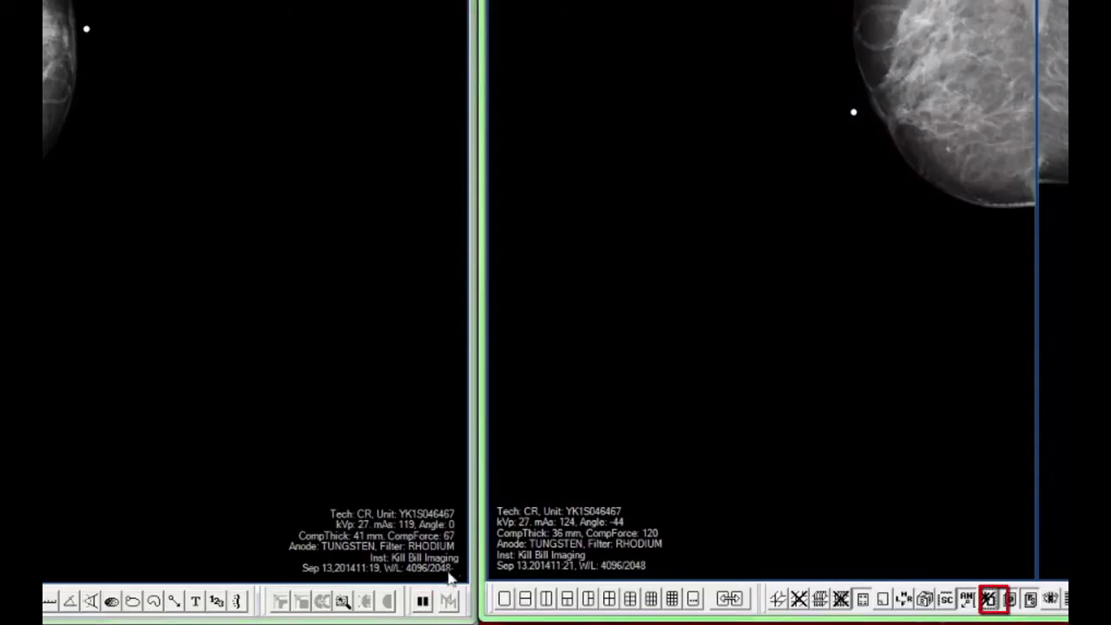
left_click(422, 601)
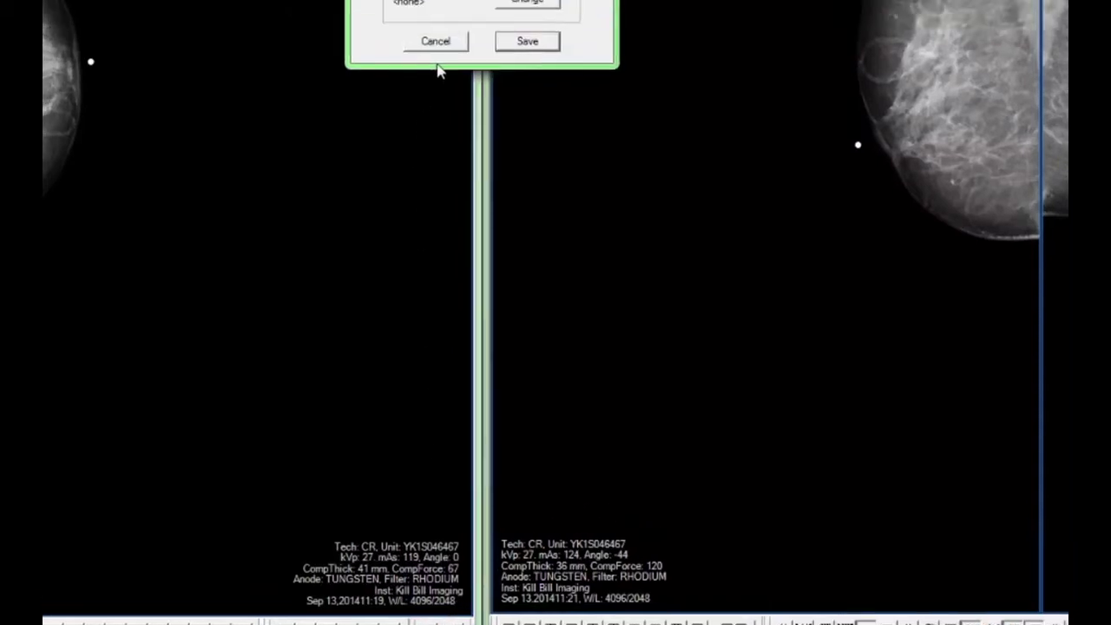
type("CAD TOGGLE")
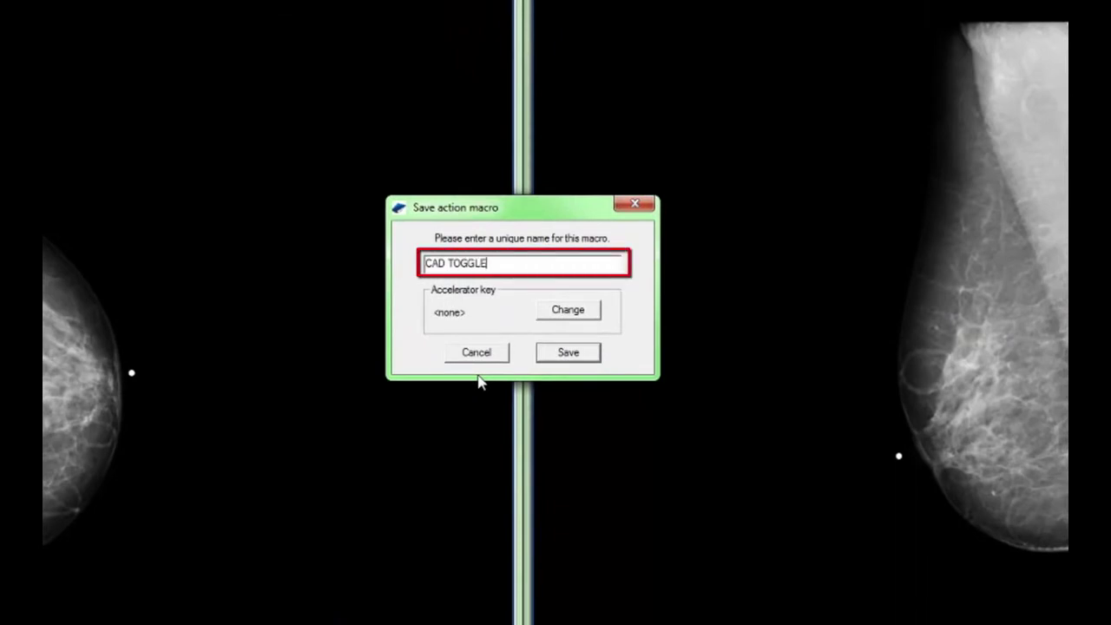
left_click(566, 314)
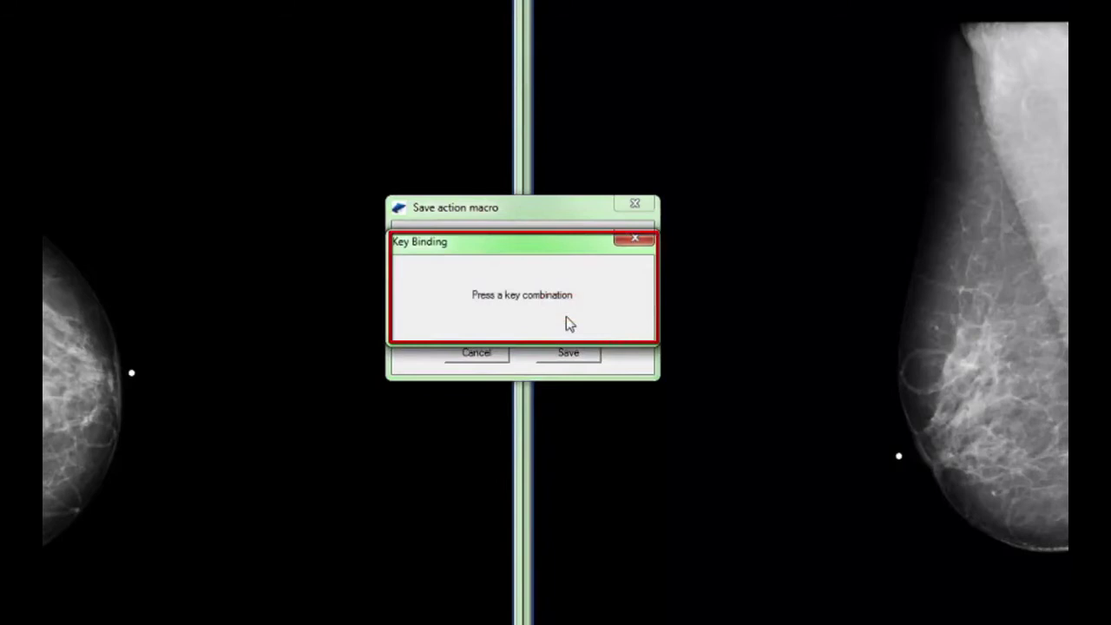
key("ctrl+alt+Down")
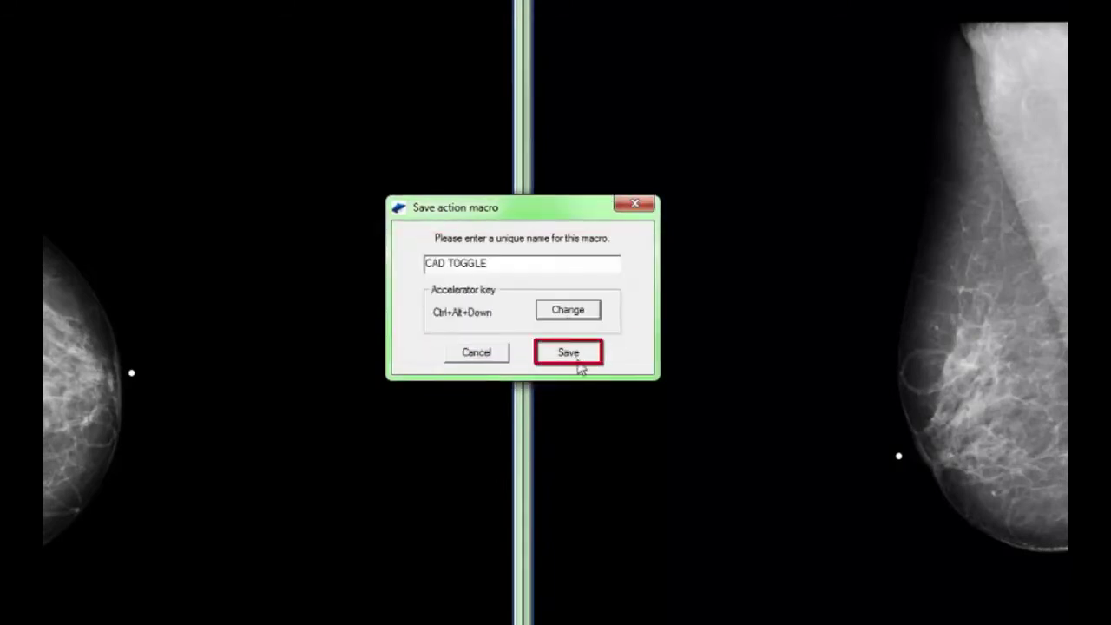
left_click(579, 358)
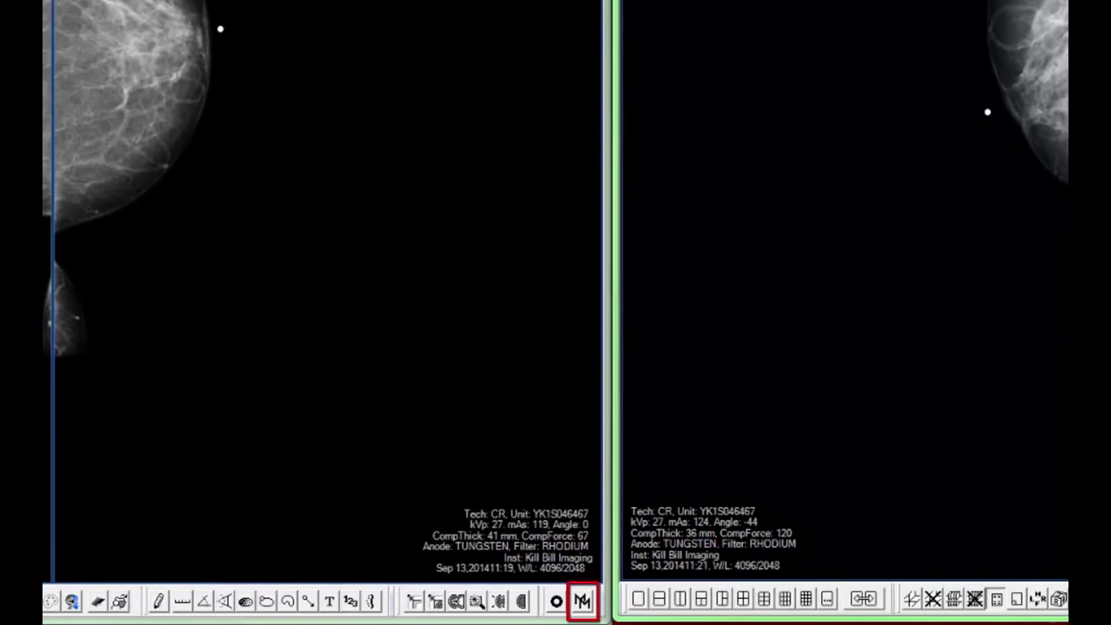
Step: Add the CAD TOGGLE macro to the main custom context menu, close the macro manager and call up that menu over the images
left_click(582, 600)
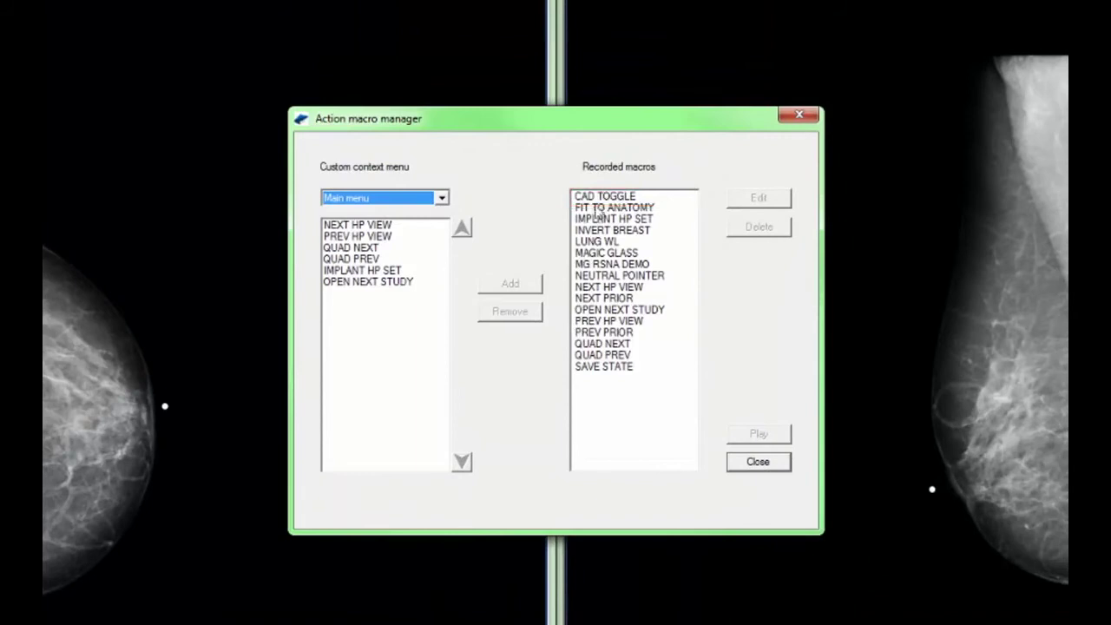
left_click(605, 197)
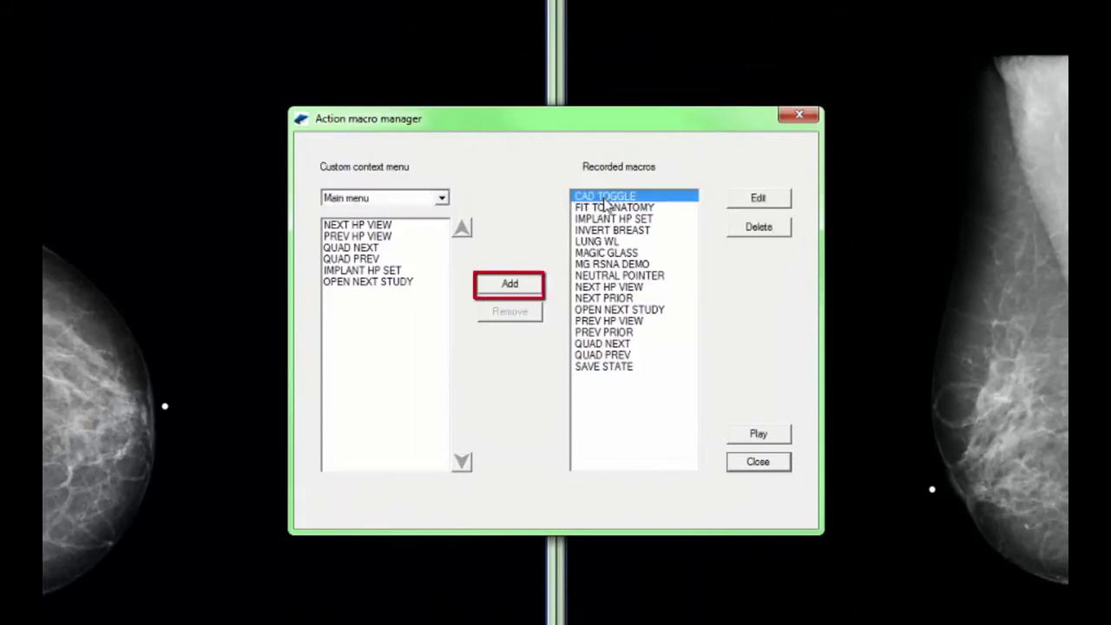
left_click(524, 290)
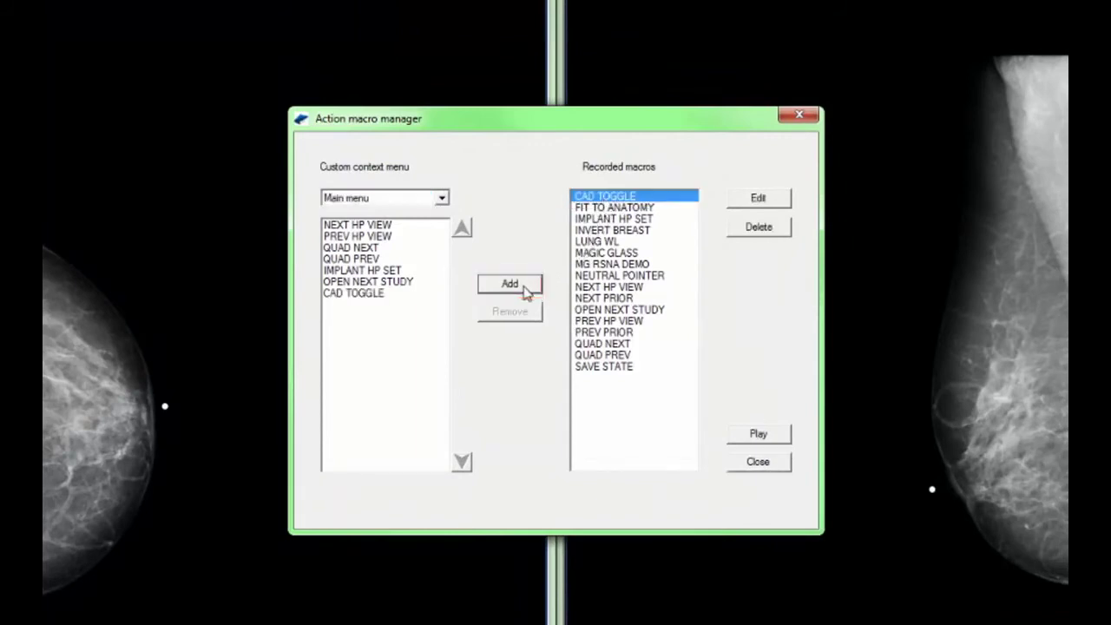
left_click(736, 466)
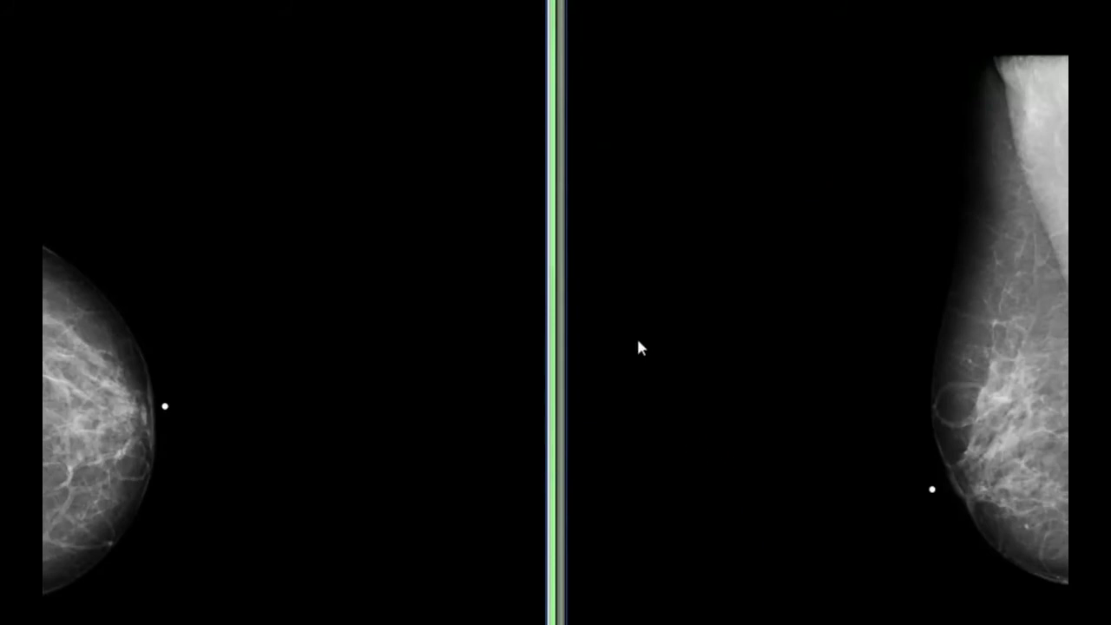
right_click(625, 328)
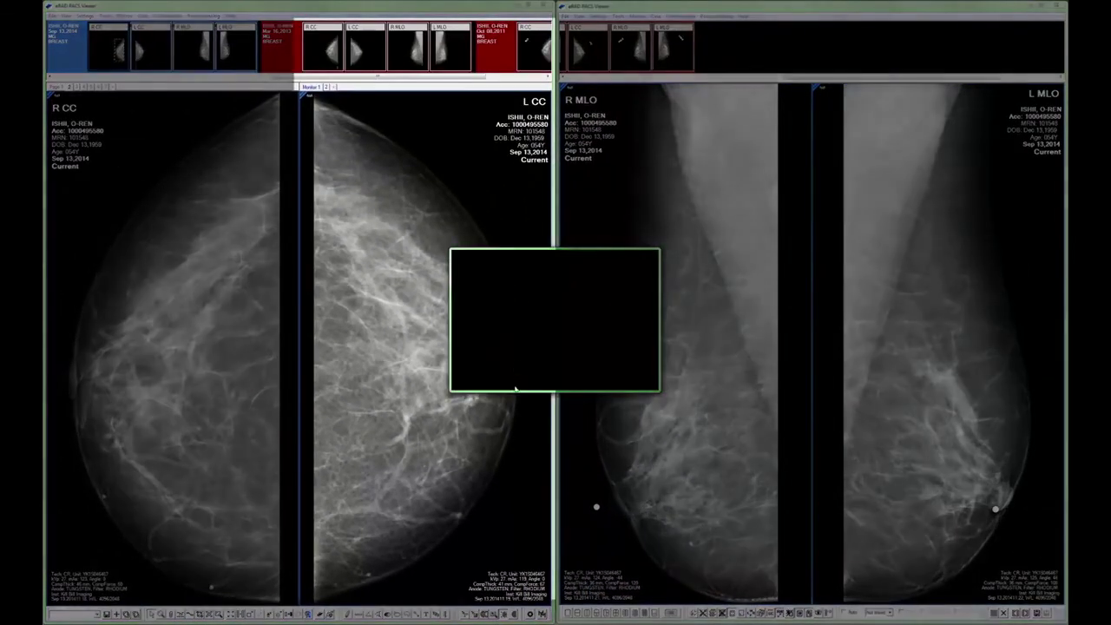
Step: Open the configuration settings of the AIE postprocessing plugin
left_click_drag(551, 319, 443, 376)
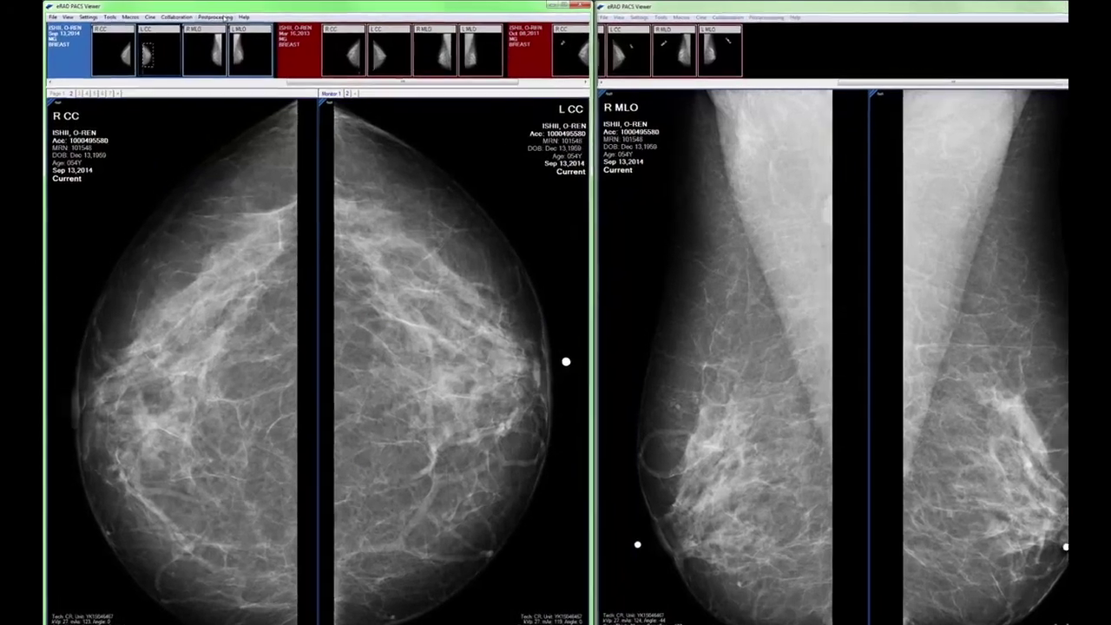
left_click(209, 16)
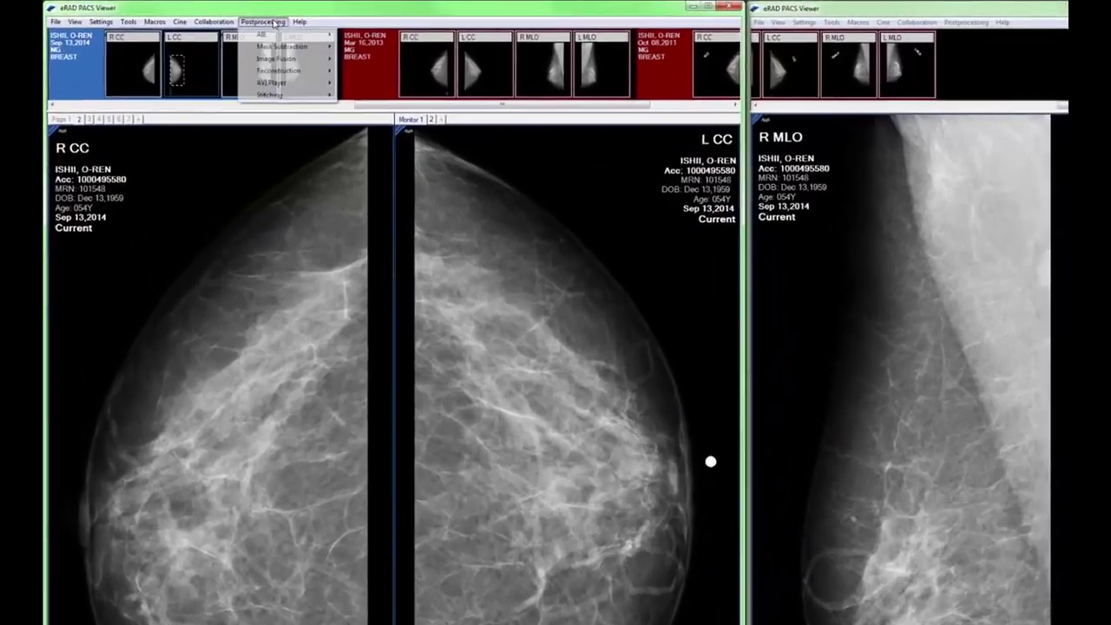
mouse_move(295, 40)
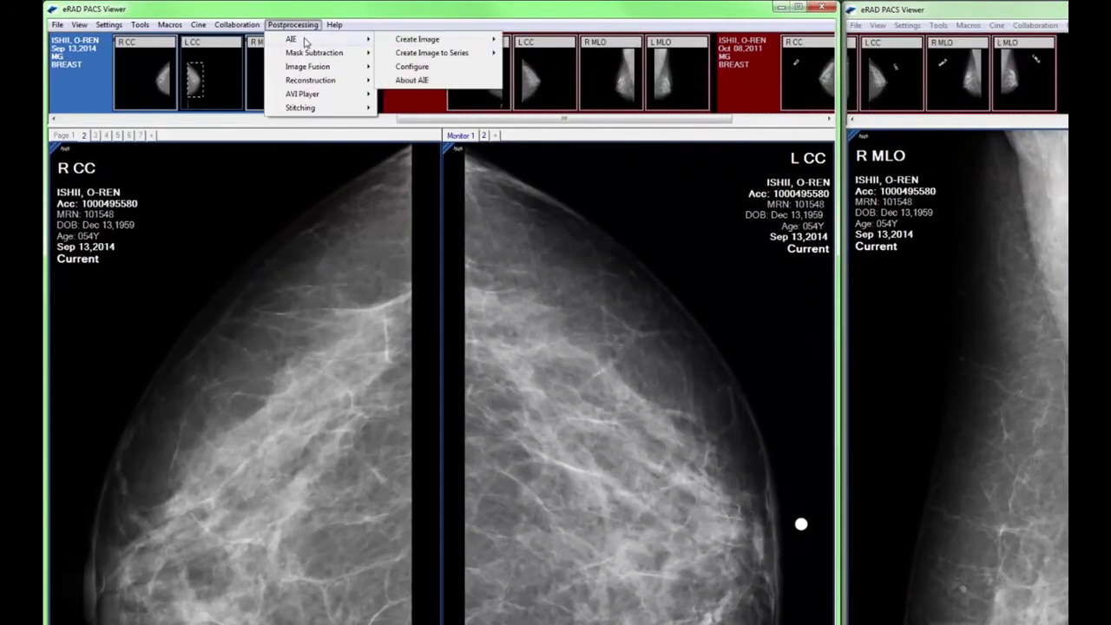
left_click(410, 67)
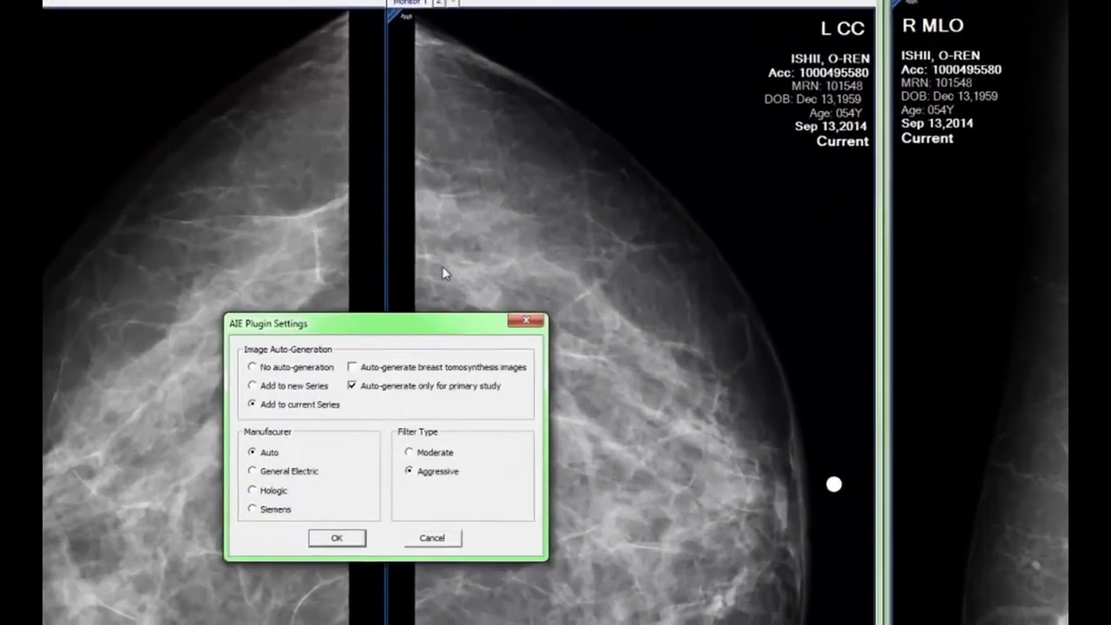